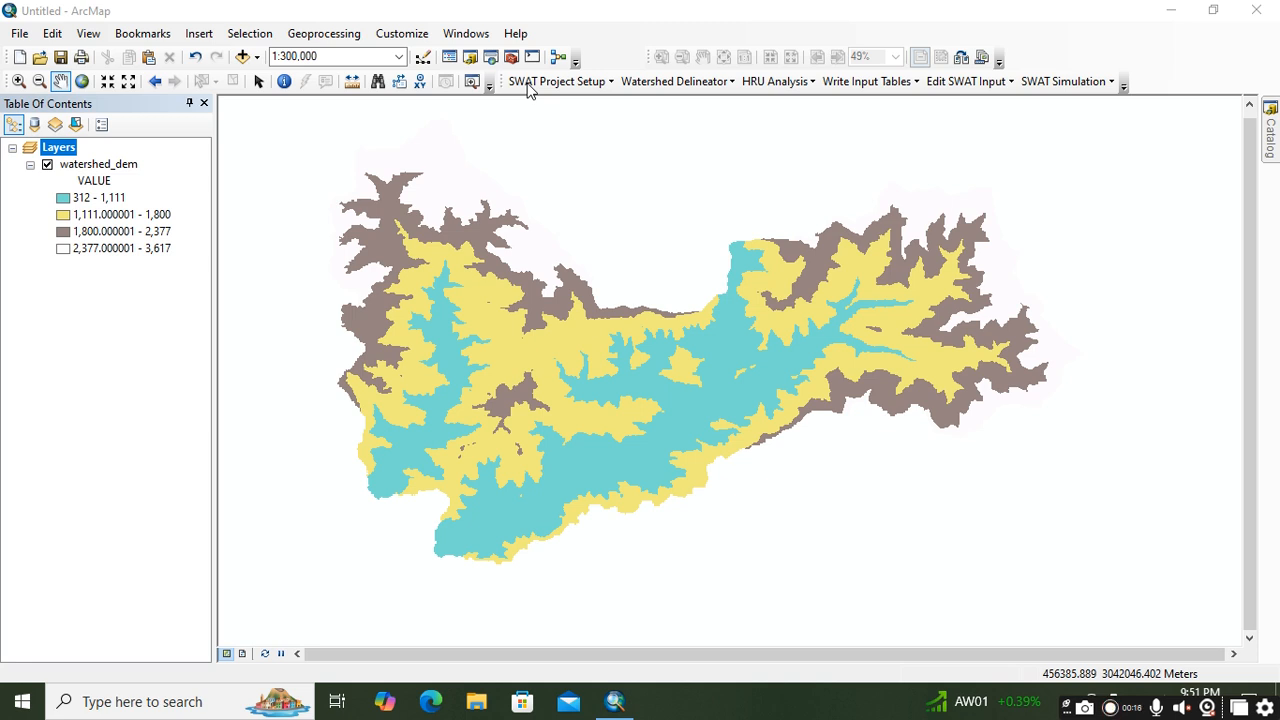
pyautogui.rightClick(609, 43)
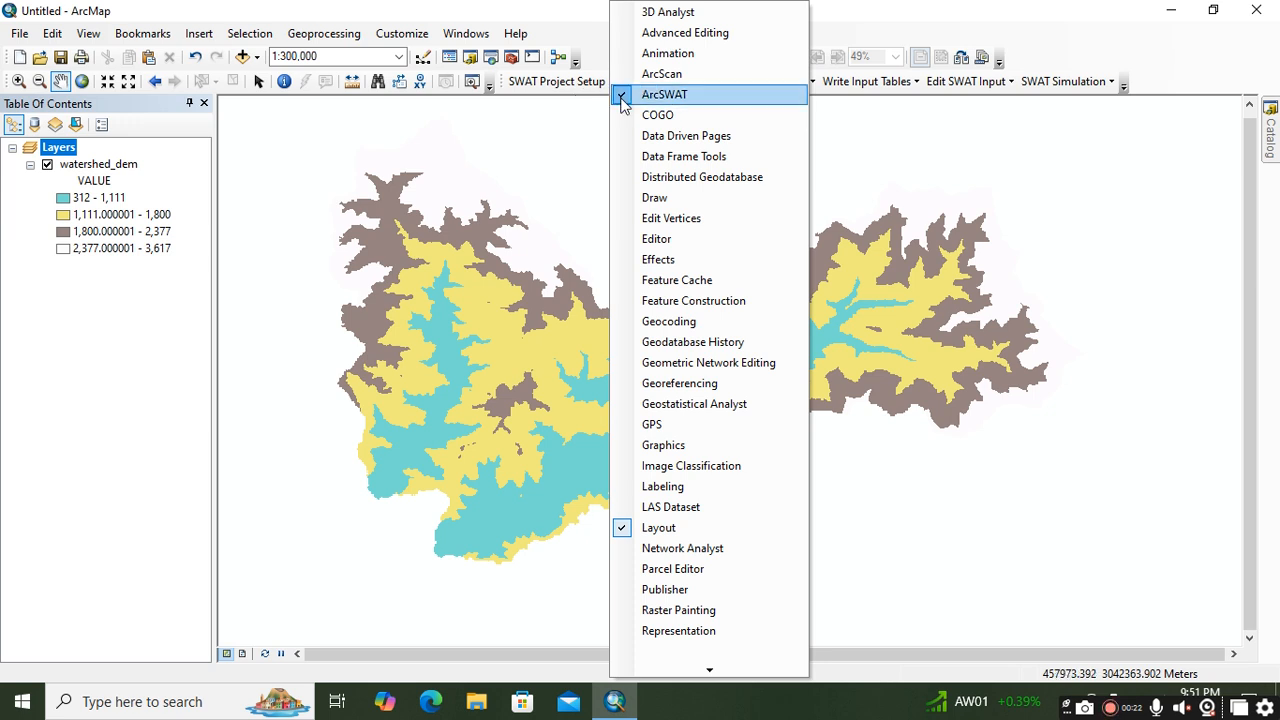
pyautogui.click(592, 112)
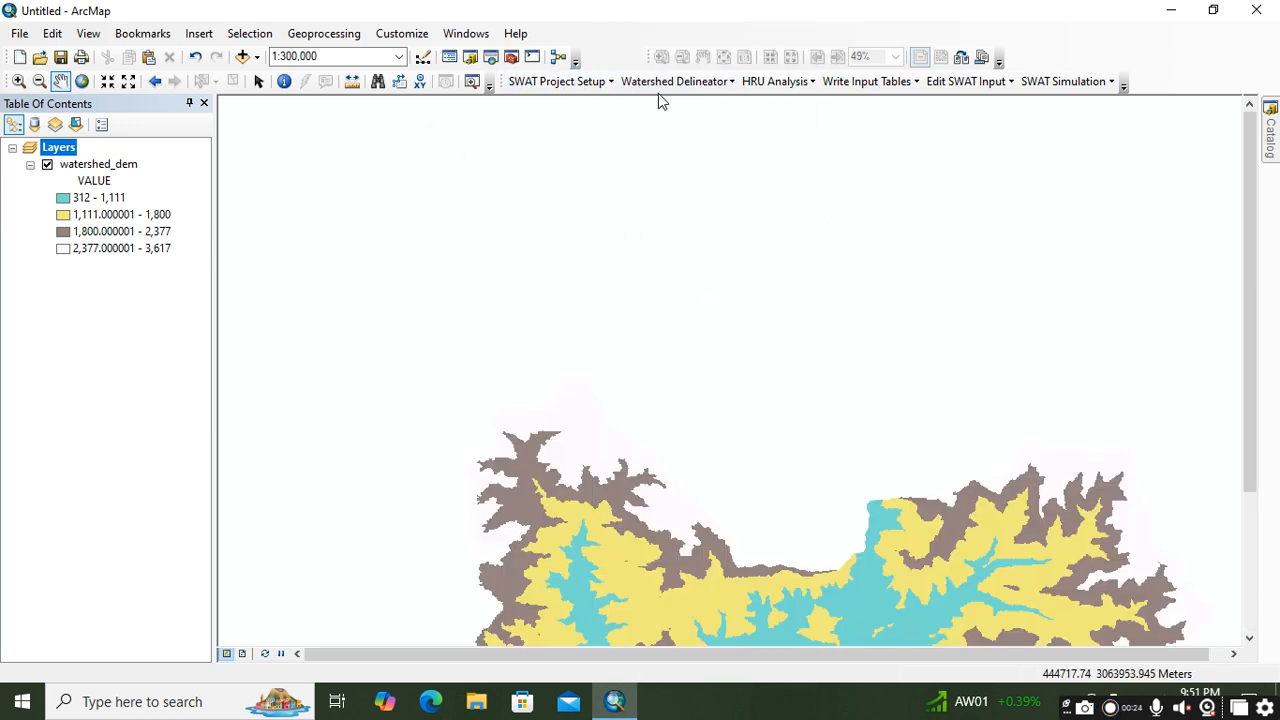
pyautogui.scroll(-2, 552, 250)
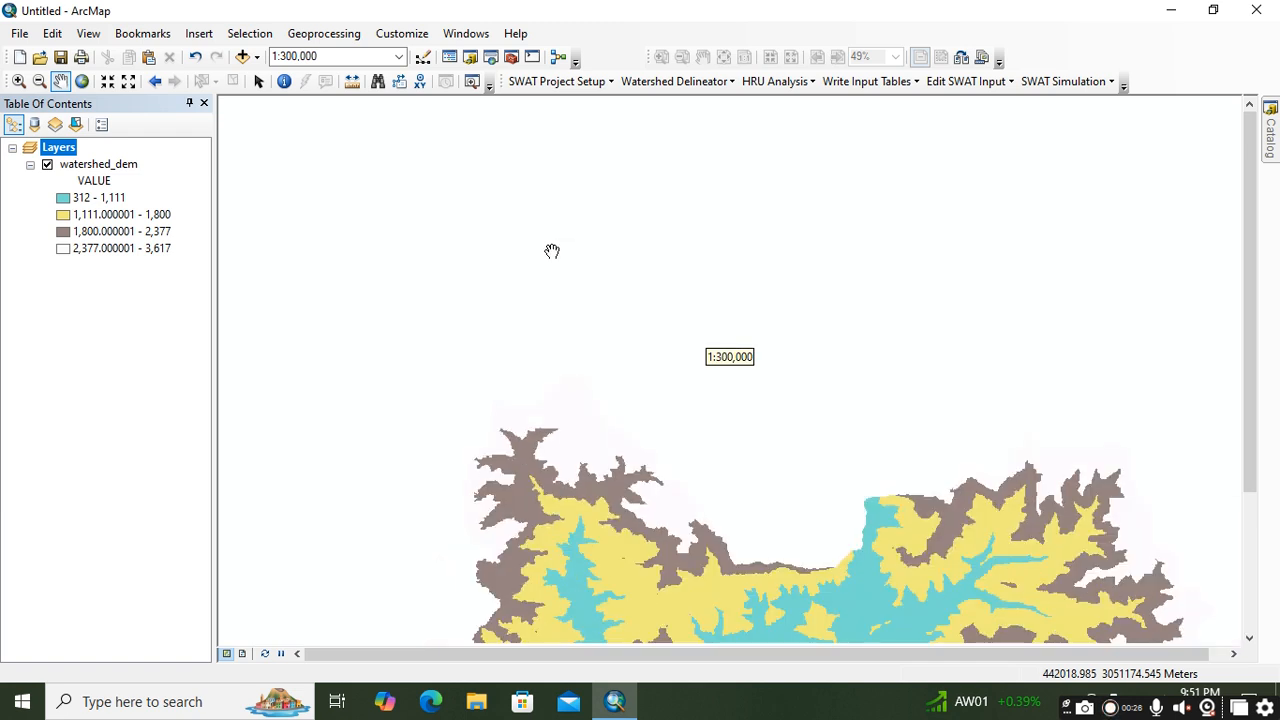
pyautogui.scroll(2, 520, 245)
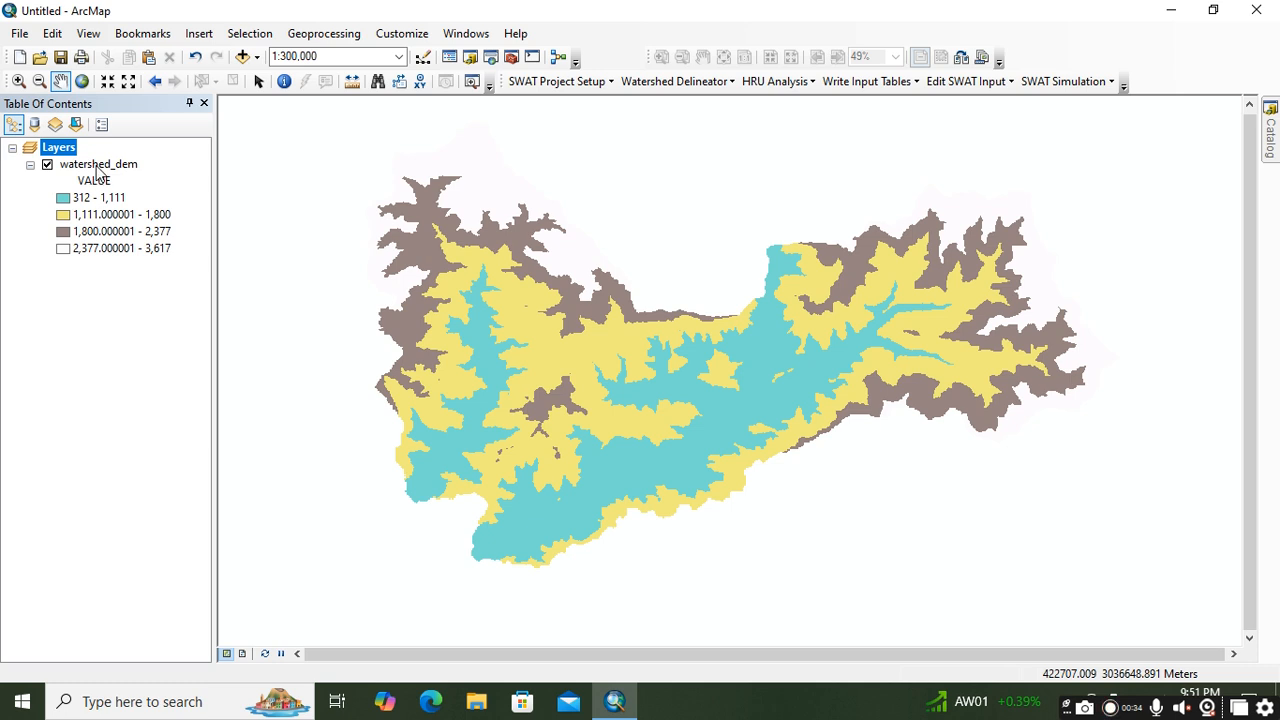
# Step: Start a new SWAT project, choose to save the current map document, and create a folder named swat on the Desktop
pyautogui.click(521, 84)
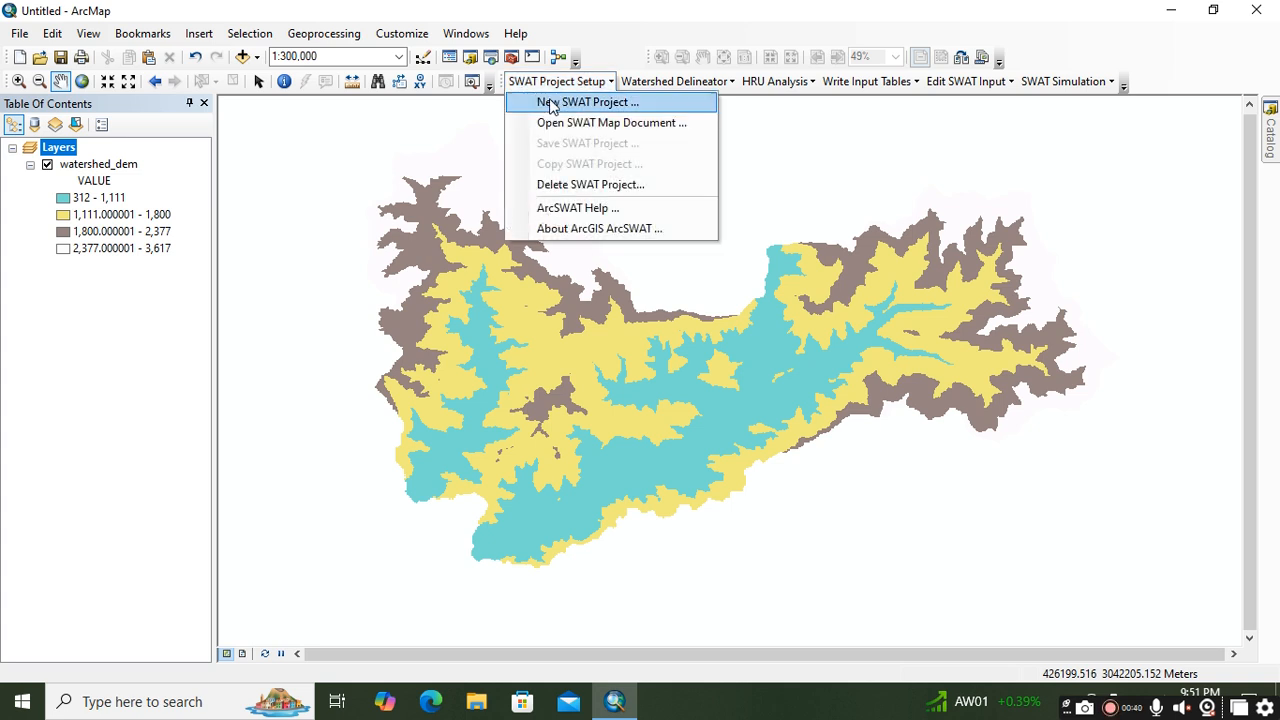
pyautogui.click(551, 103)
pyautogui.click(599, 382)
pyautogui.click(425, 291)
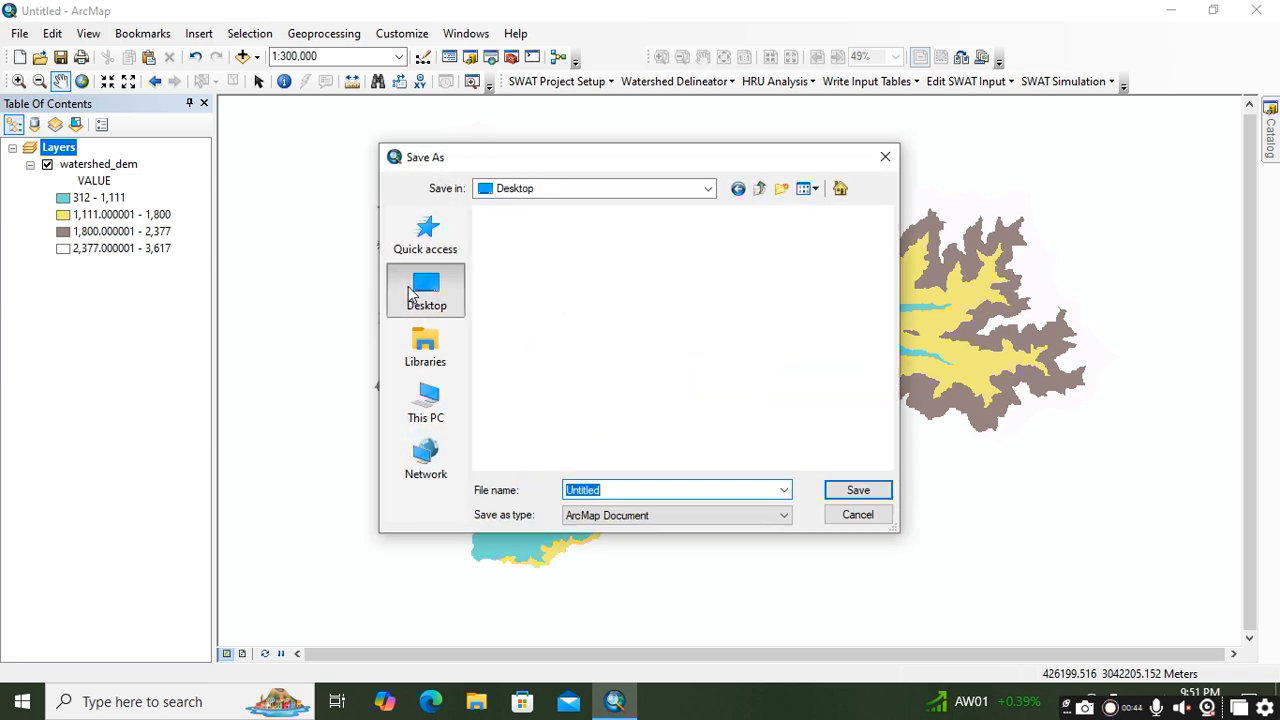
pyautogui.click(561, 452)
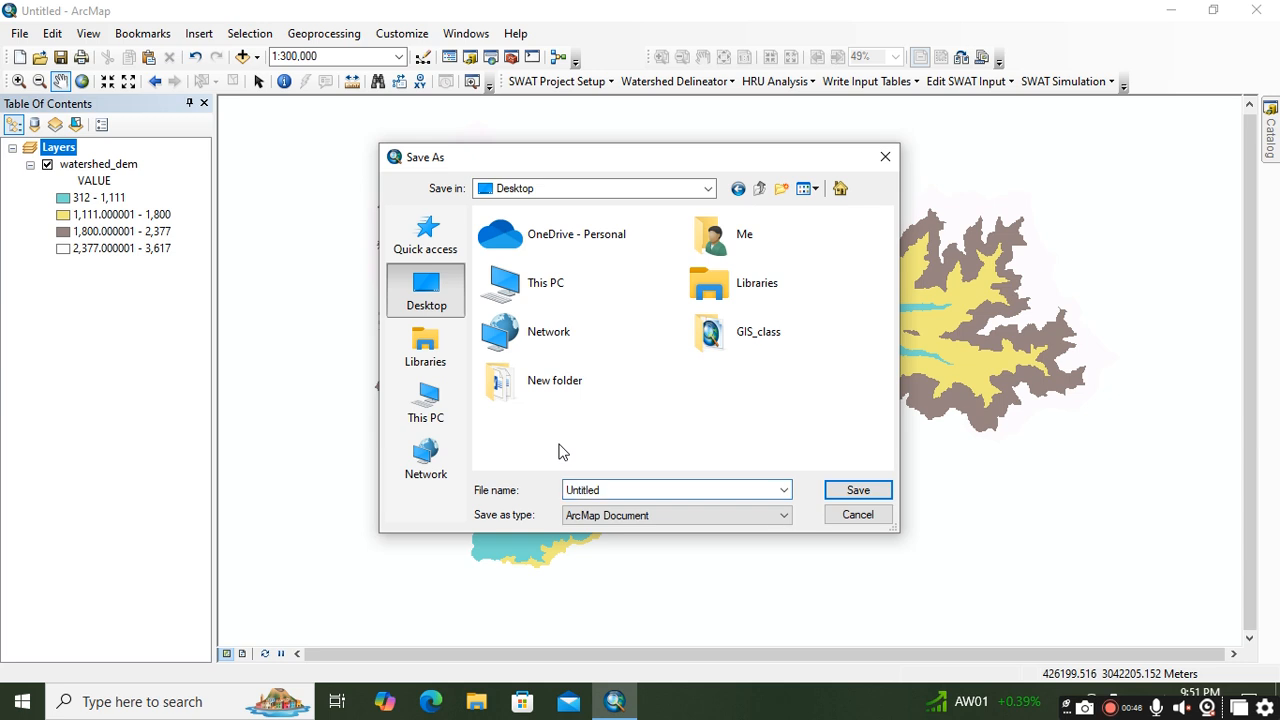
pyautogui.rightClick(555, 450)
pyautogui.moveTo(617, 379)
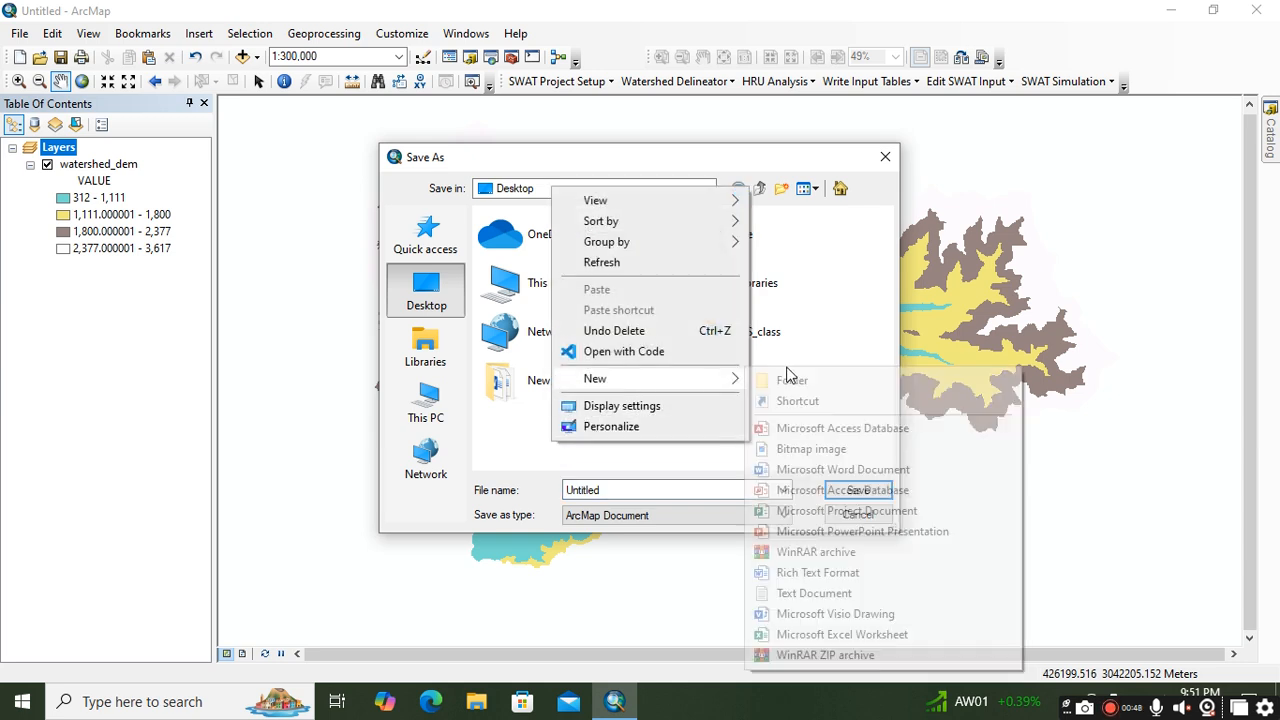
pyautogui.click(790, 379)
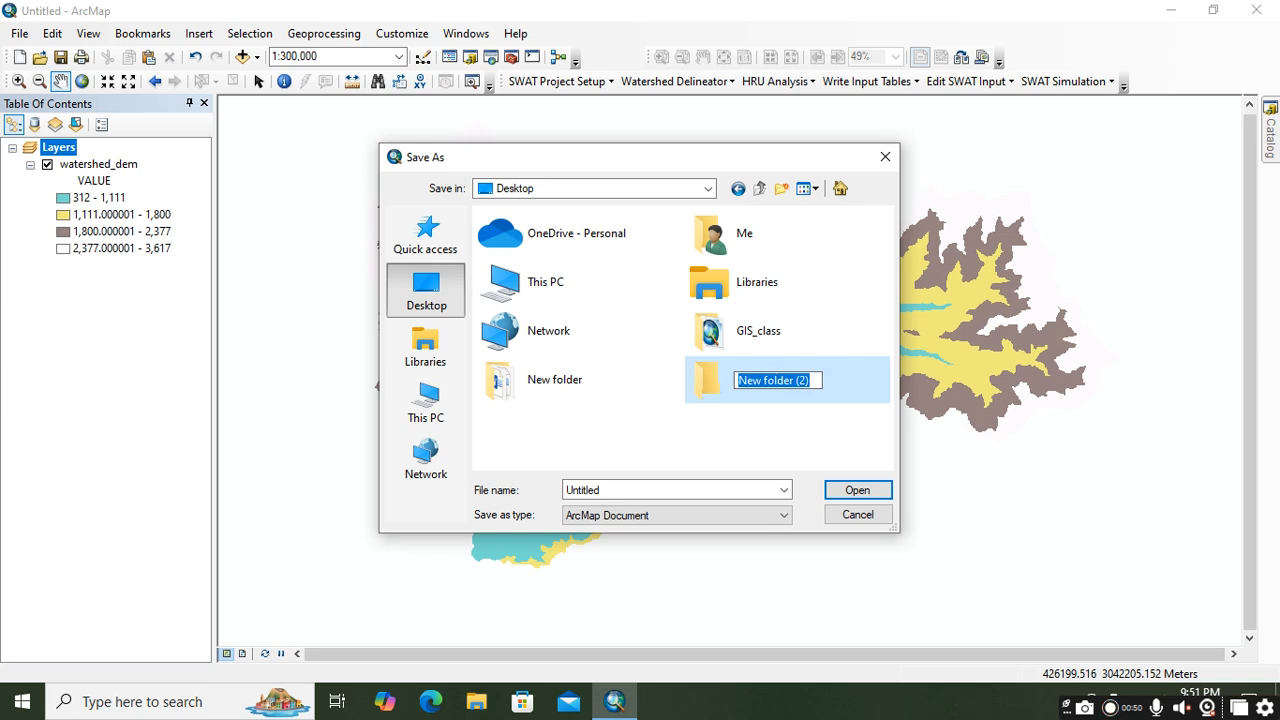
pyautogui.write('swayt')
pyautogui.press('BackSpace')
pyautogui.write('t')
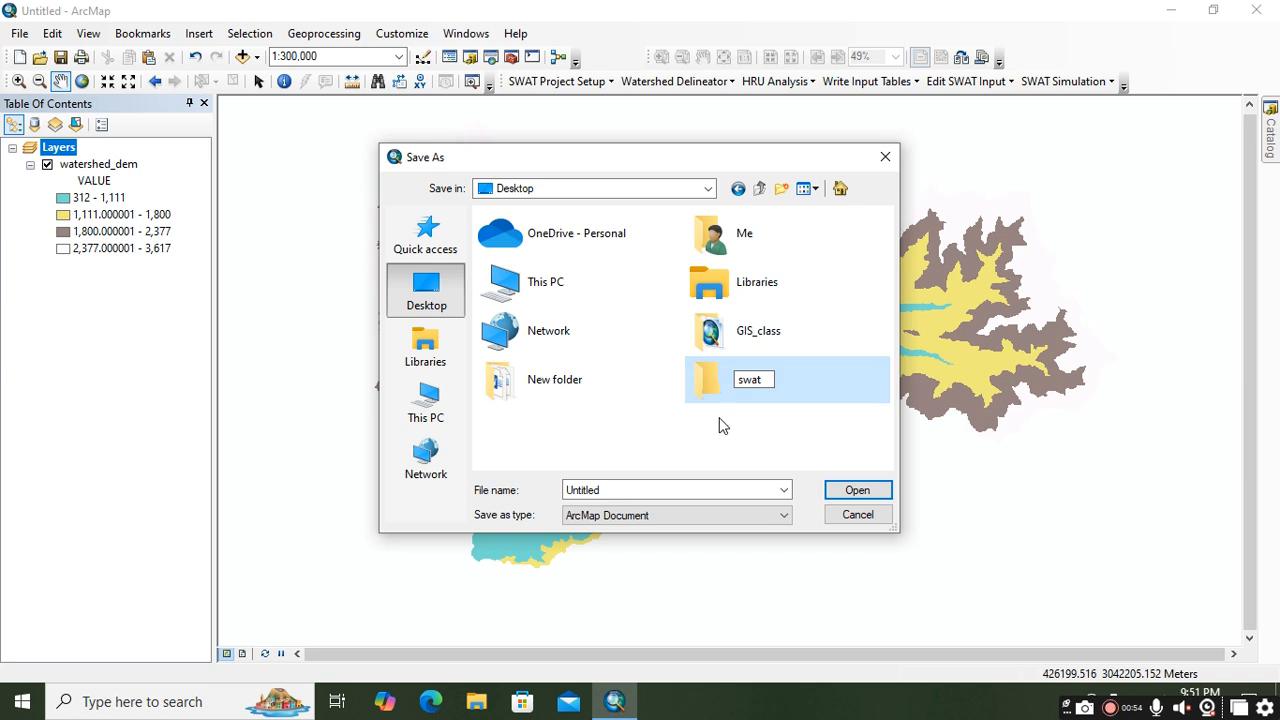
pyautogui.press('Return')
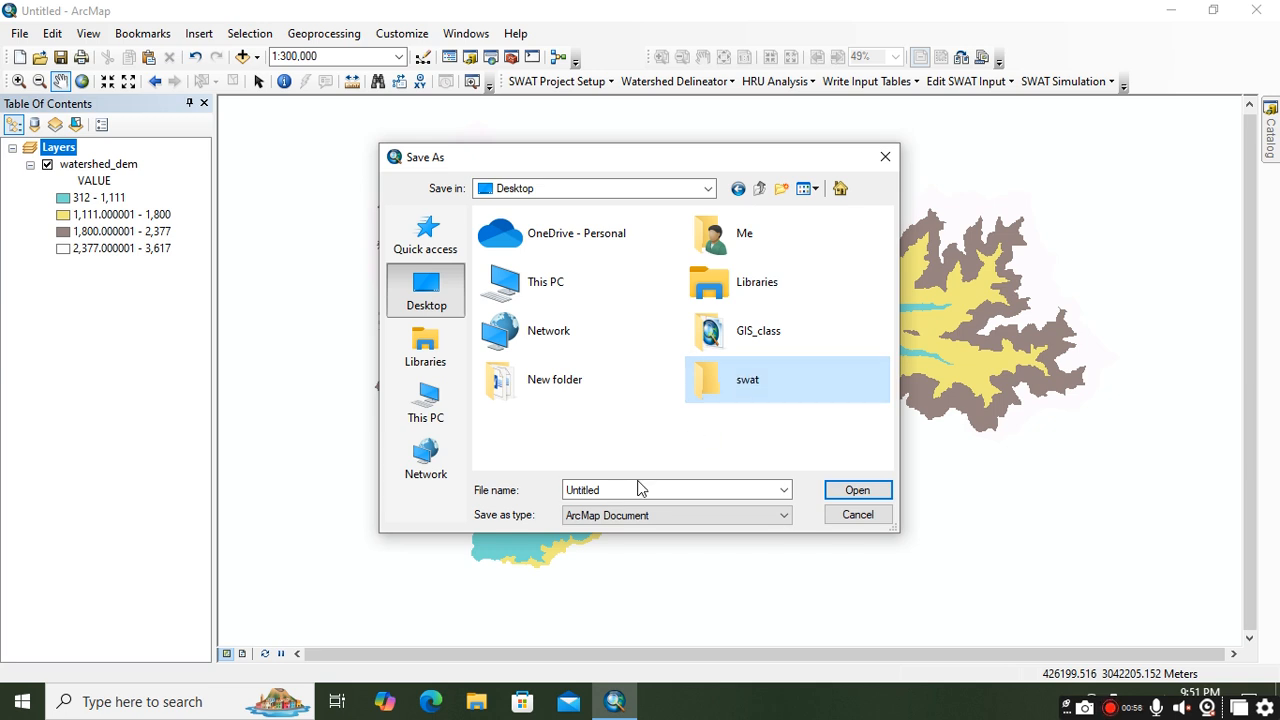
# Step: Save the current map document as swat inside the swat folder
pyautogui.doubleClick(743, 391)
pyautogui.click(604, 489)
pyautogui.write('sw')
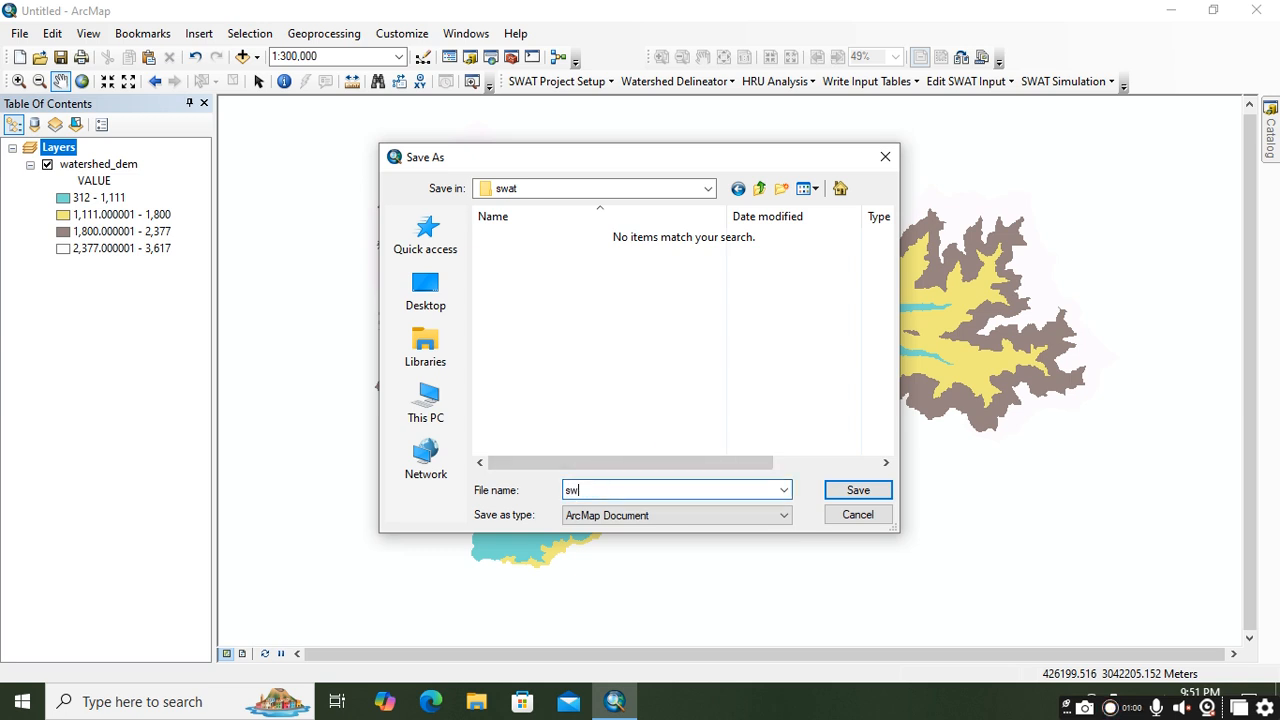
pyautogui.write('at')
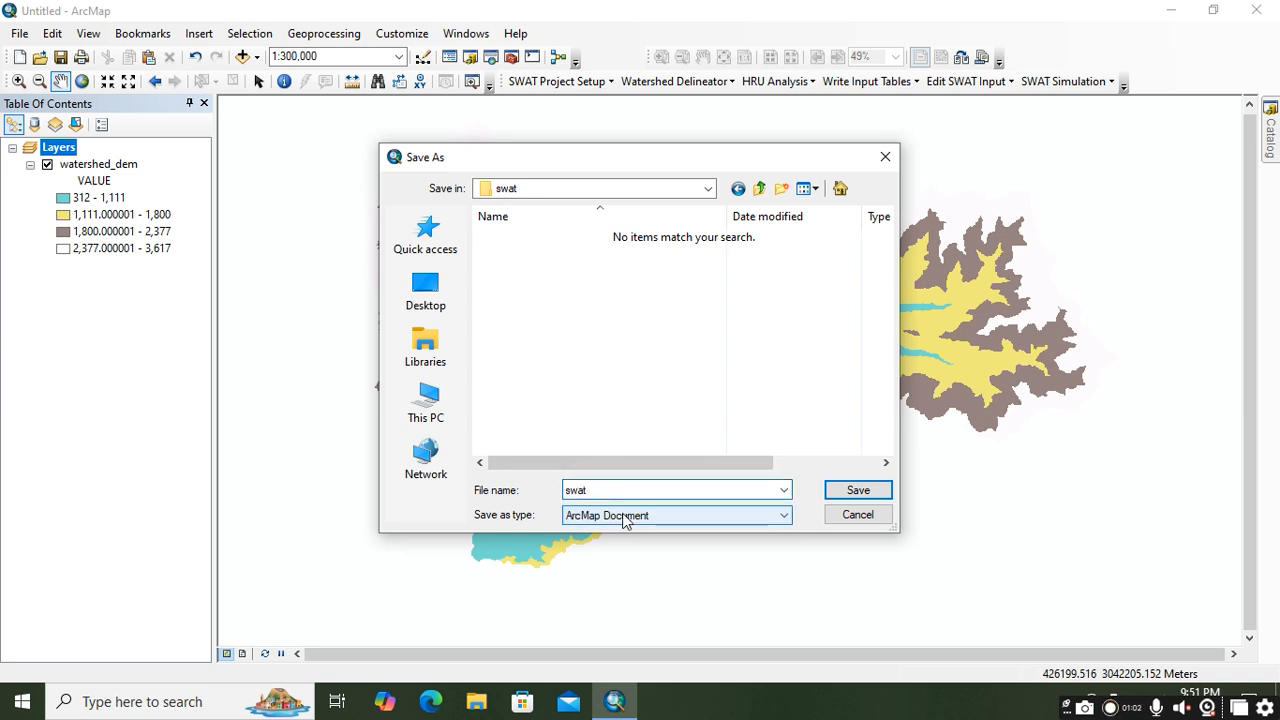
pyautogui.click(843, 489)
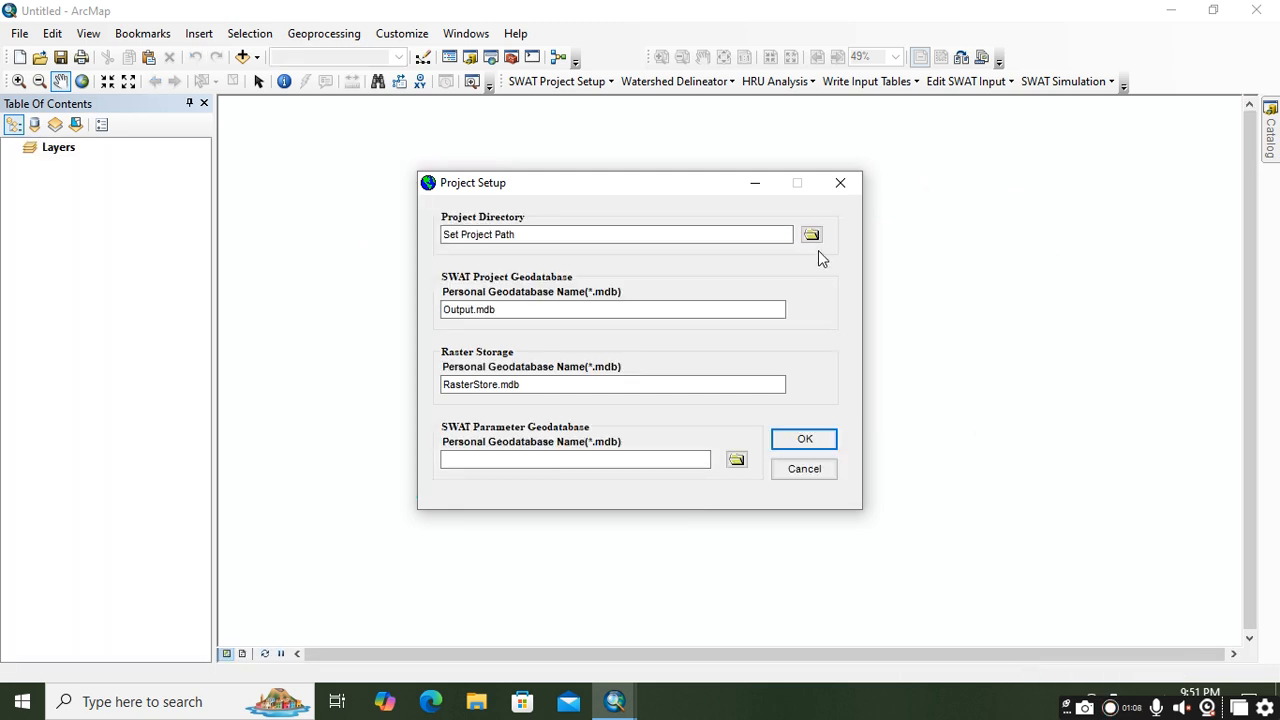
# Step: Set the SWAT project directory to the swat folder on the Desktop and complete the project setup
pyautogui.click(812, 237)
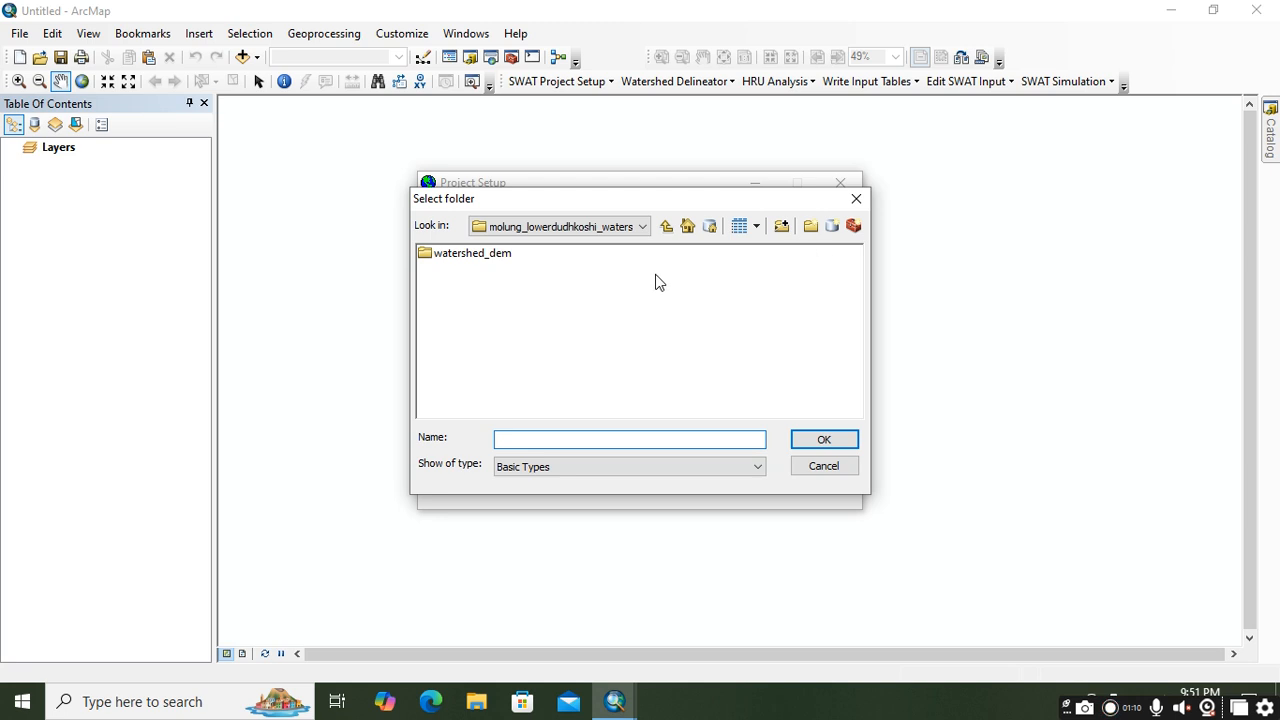
pyautogui.click(666, 226)
pyautogui.click(666, 226)
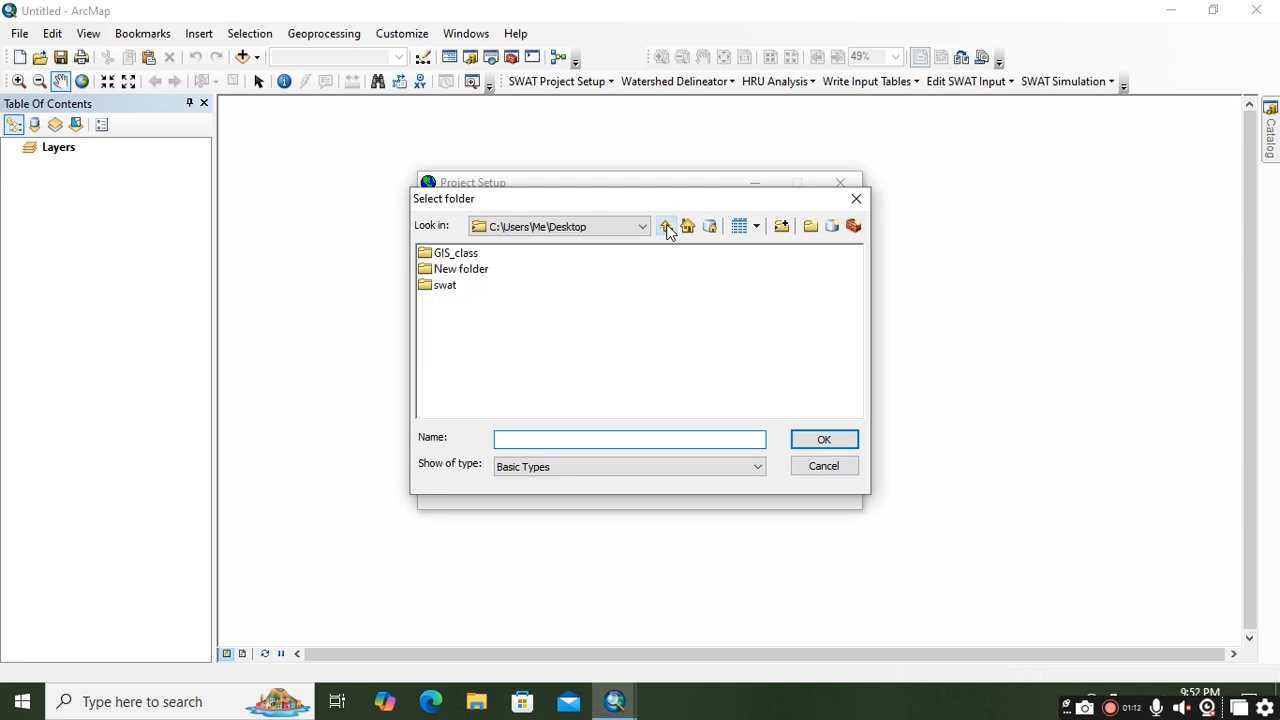
pyautogui.click(445, 286)
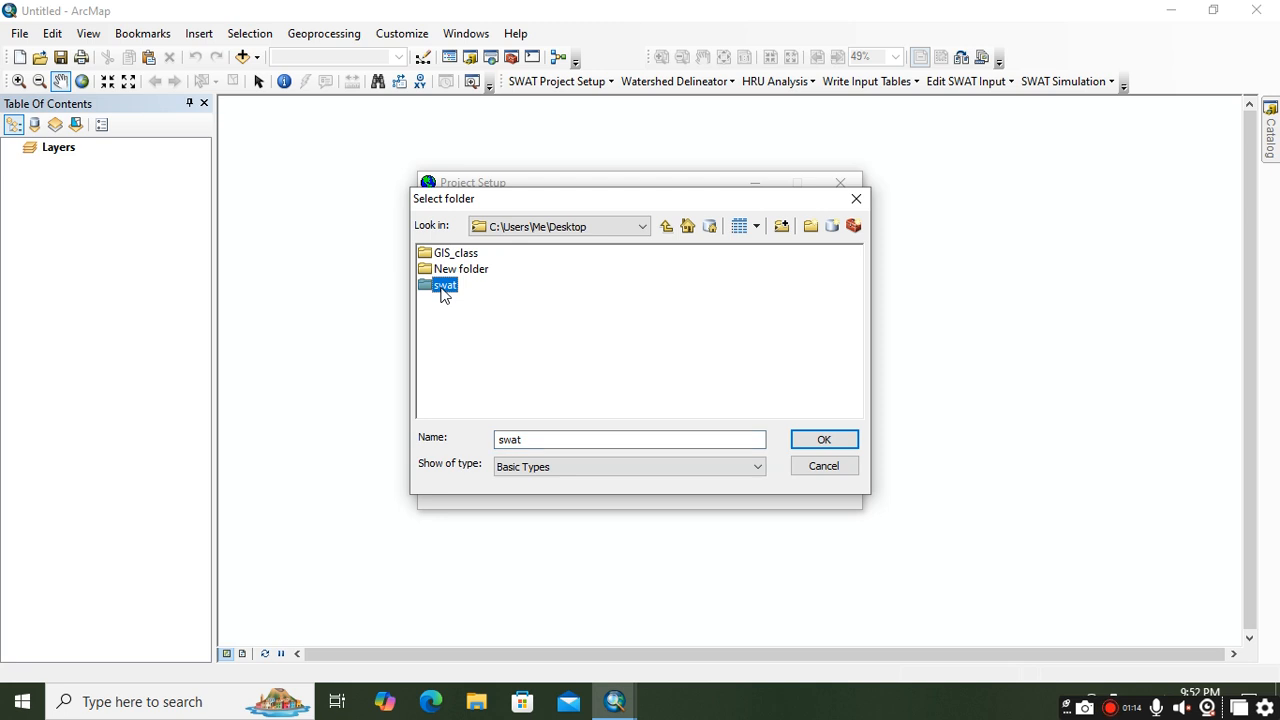
pyautogui.click(824, 440)
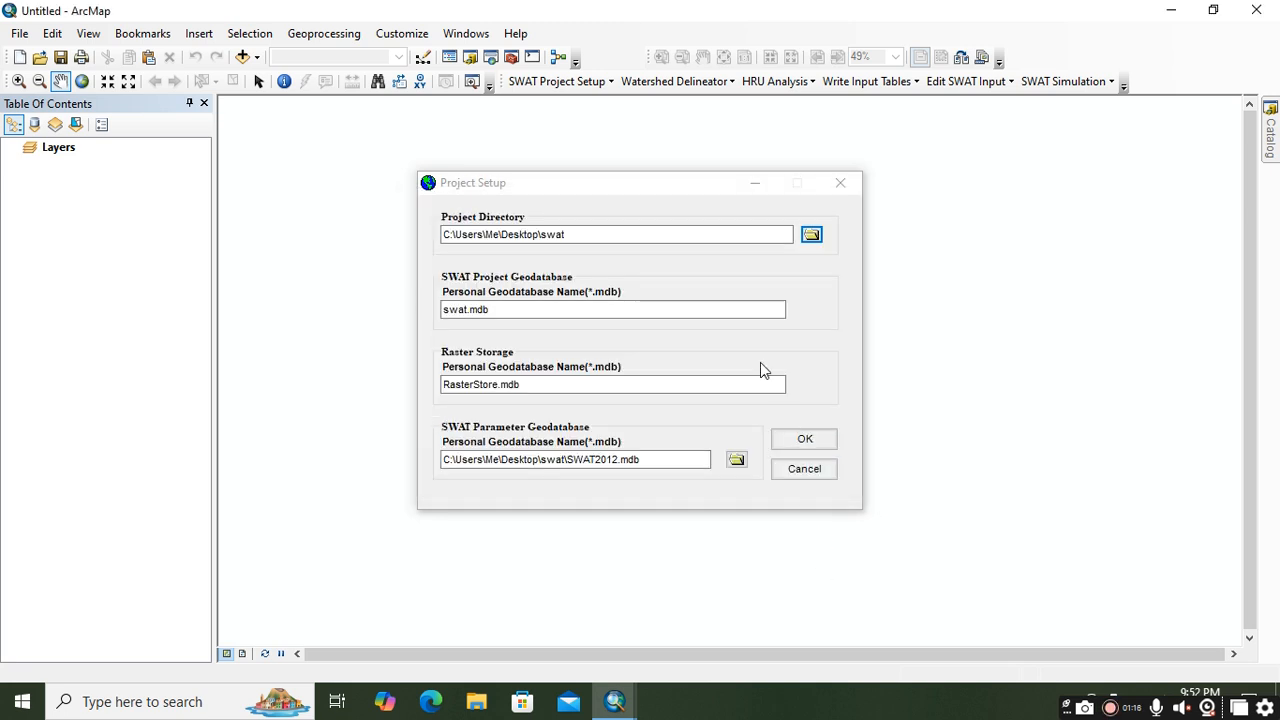
pyautogui.click(825, 451)
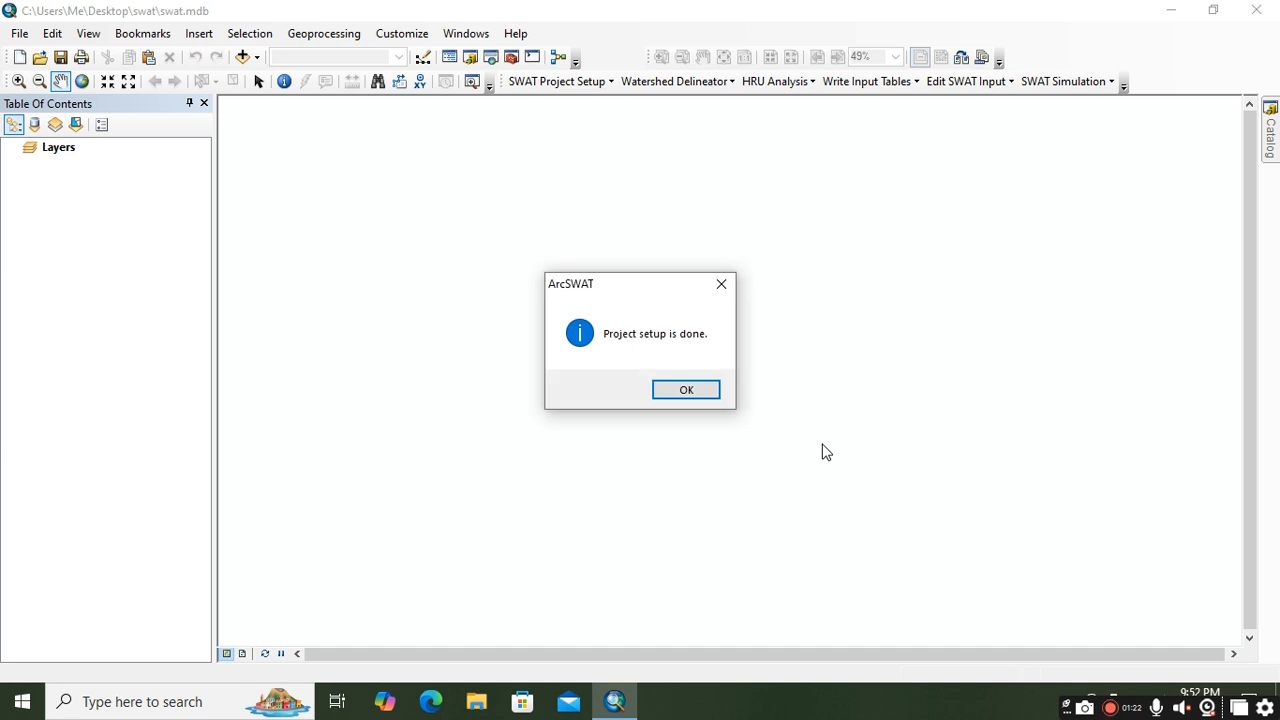
pyautogui.click(703, 391)
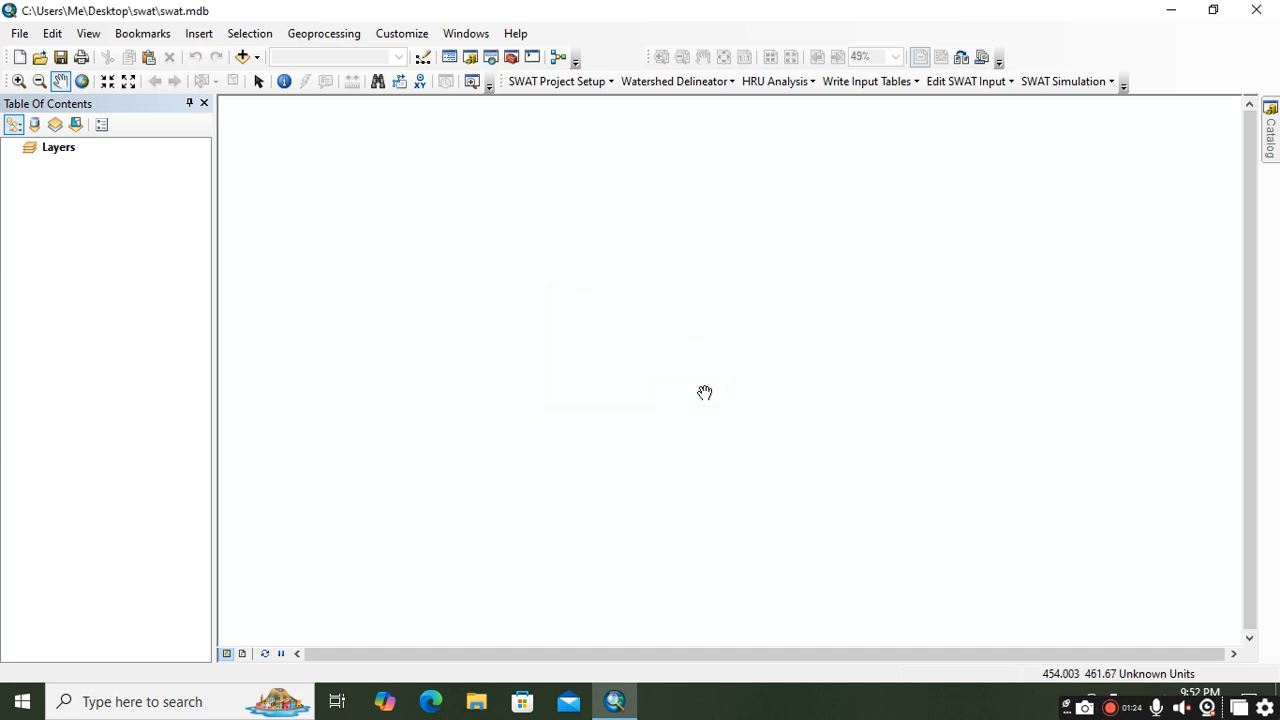
# Step: Start Automatic Watershed Delineation and load the watershed_dem raster from disk, under GIS_class, molung_lowerdudhkoshi_watershed, watershed_dem
pyautogui.click(548, 82)
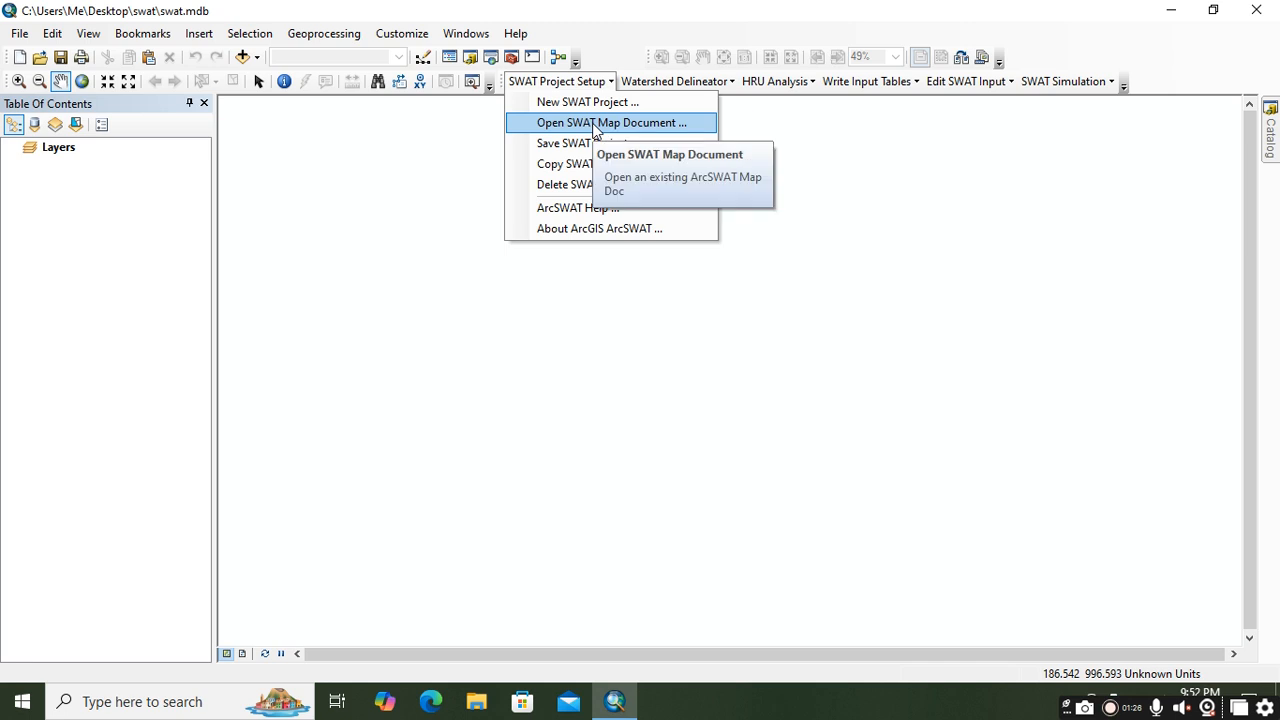
pyautogui.moveTo(660, 86)
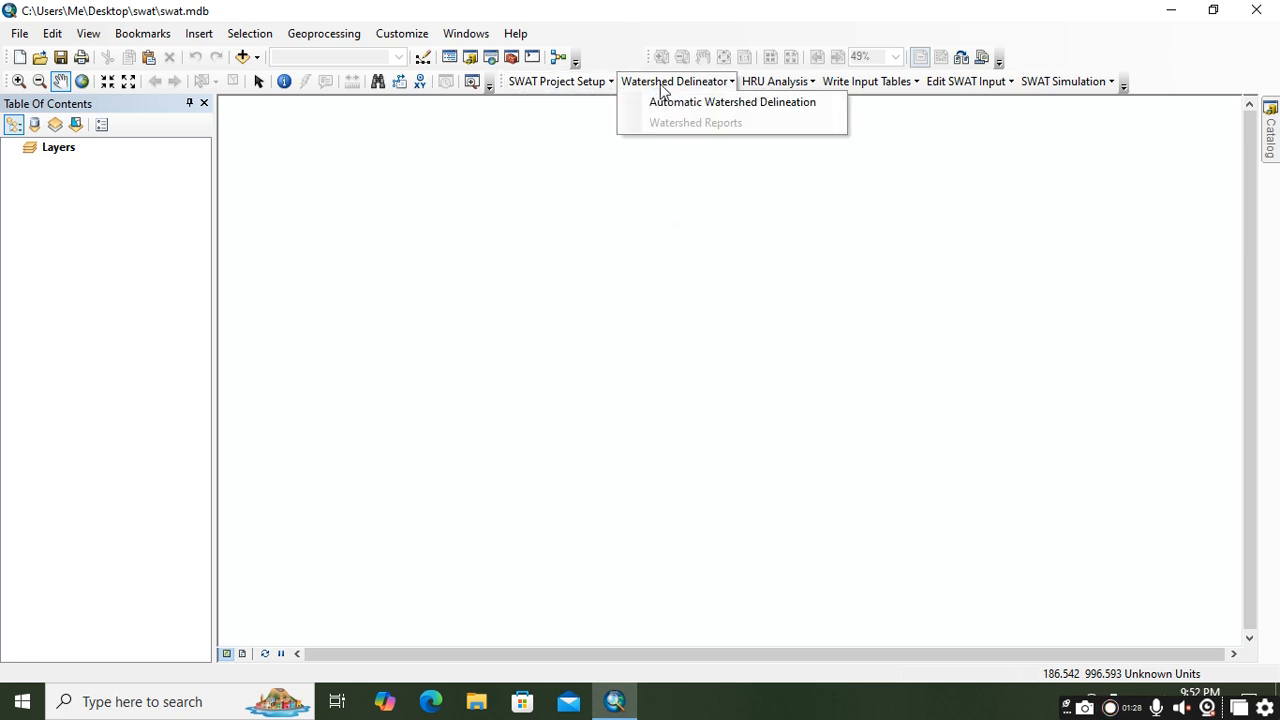
pyautogui.click(683, 103)
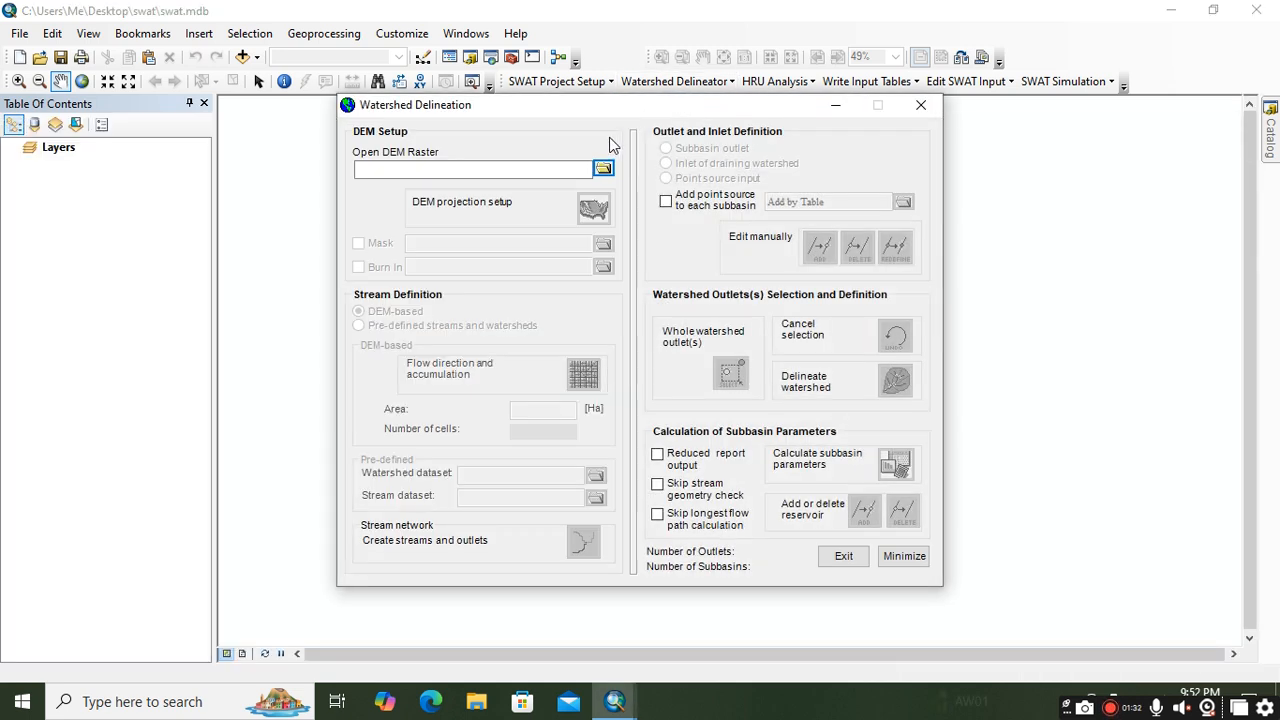
pyautogui.click(604, 170)
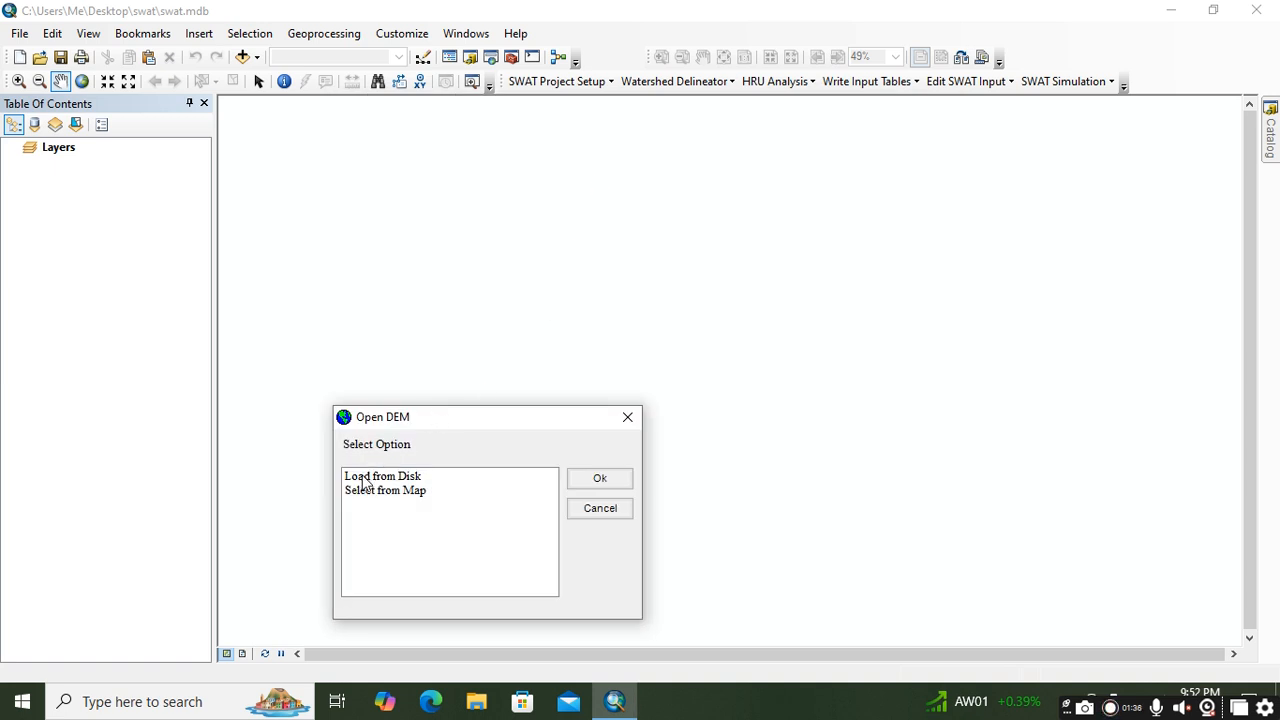
pyautogui.click(365, 480)
pyautogui.click(595, 479)
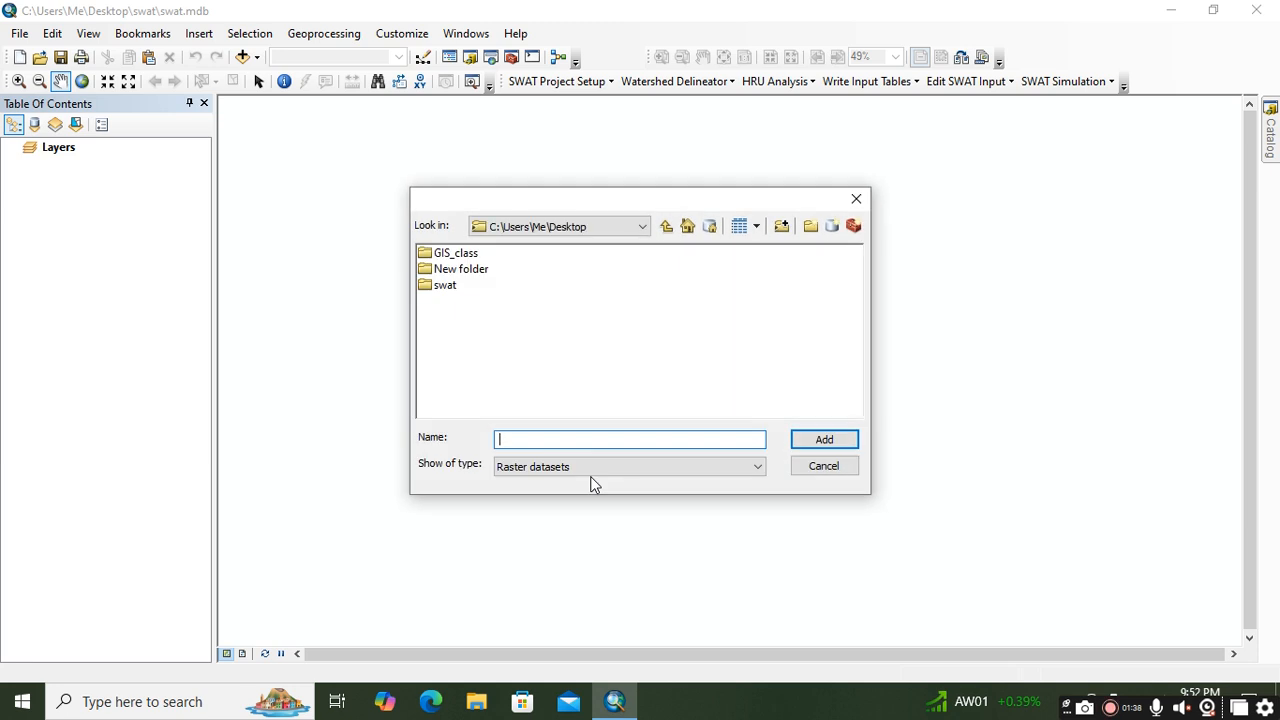
pyautogui.doubleClick(470, 255)
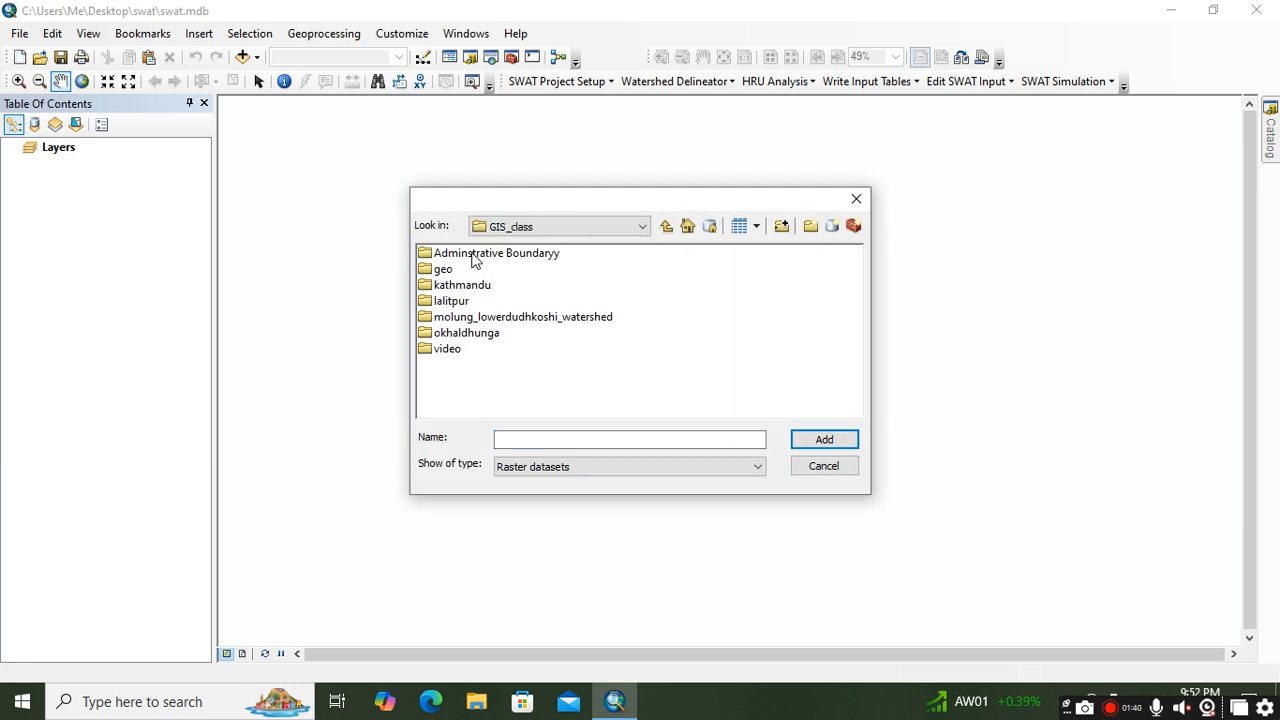
pyautogui.doubleClick(510, 318)
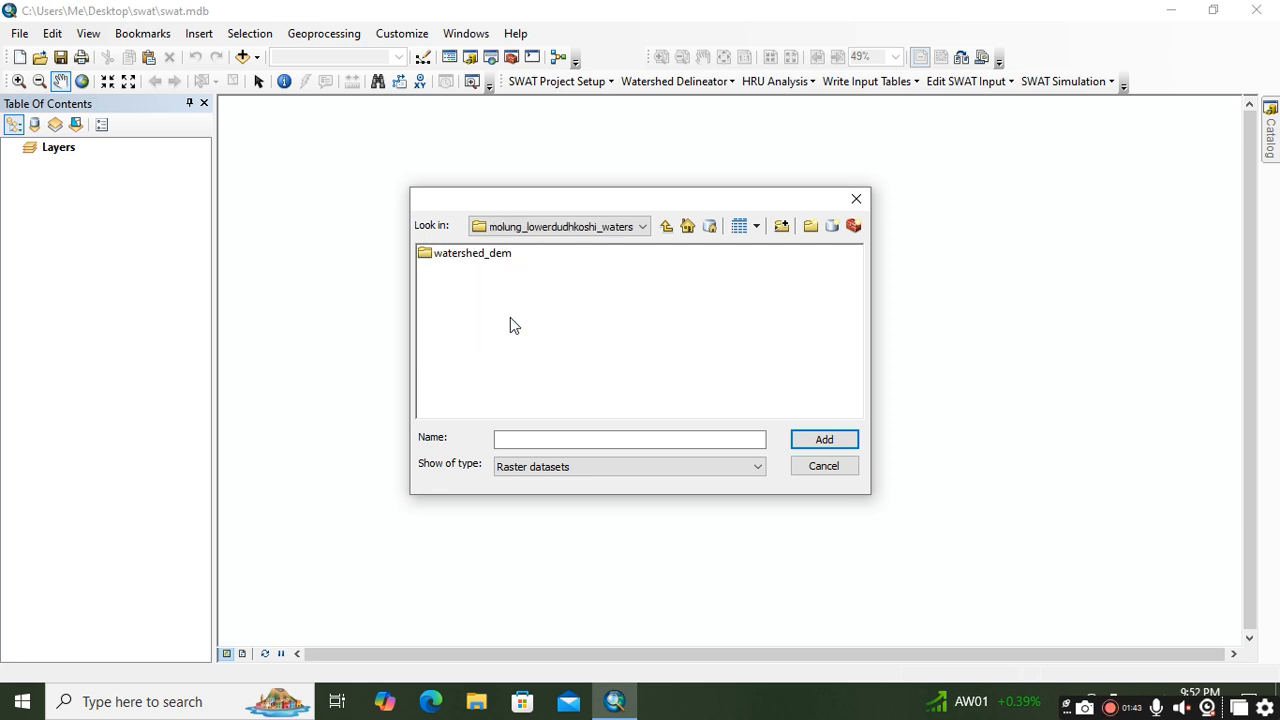
pyautogui.doubleClick(440, 256)
pyautogui.click(455, 272)
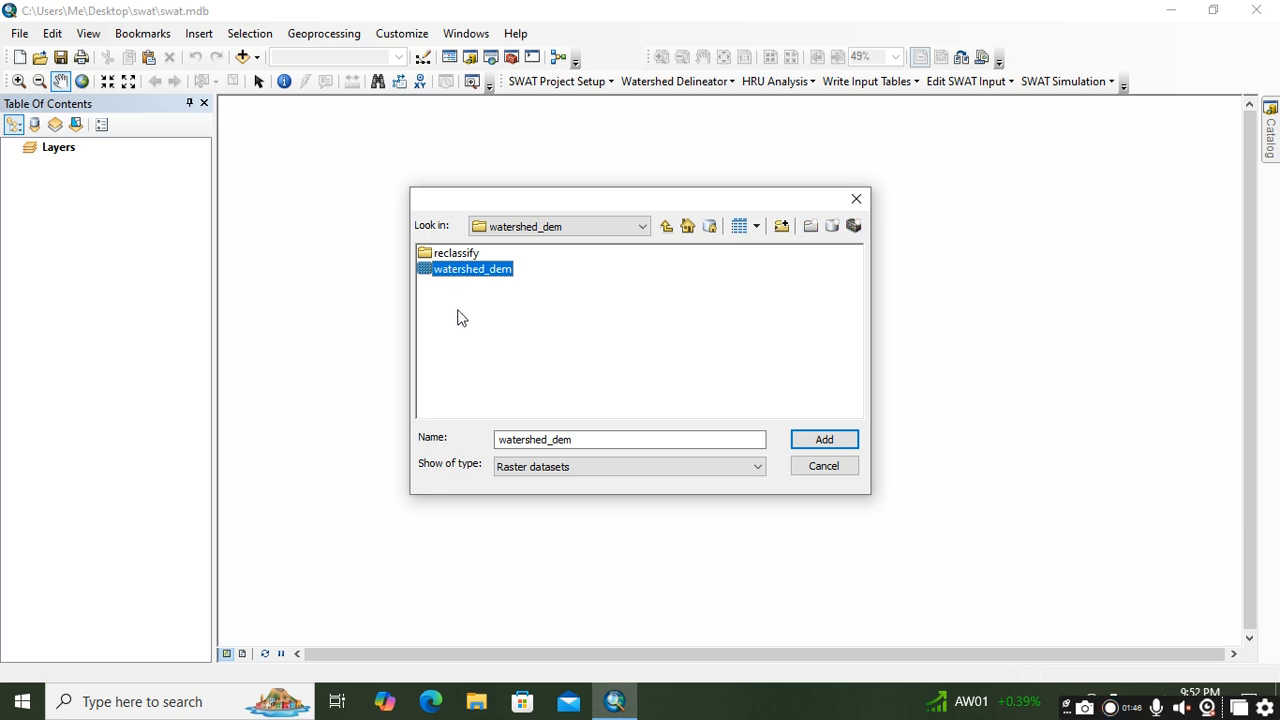
pyautogui.click(794, 446)
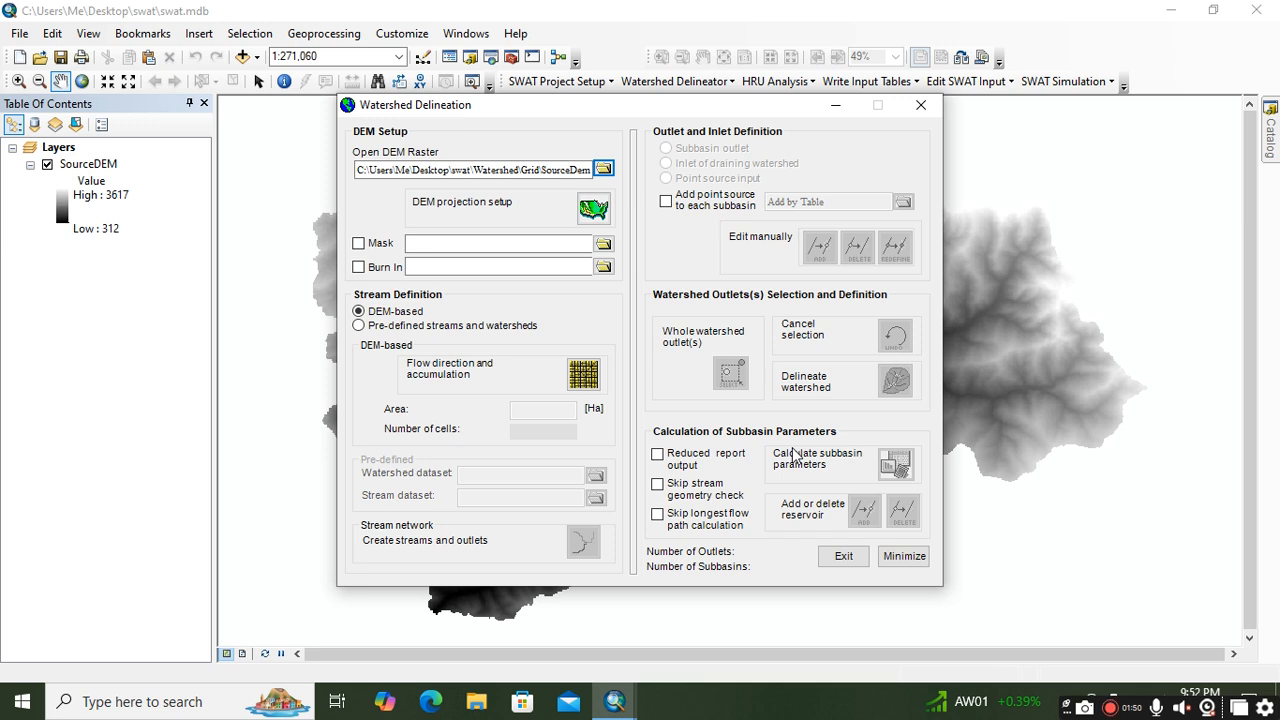
# Step: Set the Z unit to meter in the DEM projection setup
pyautogui.click(593, 208)
pyautogui.click(218, 252)
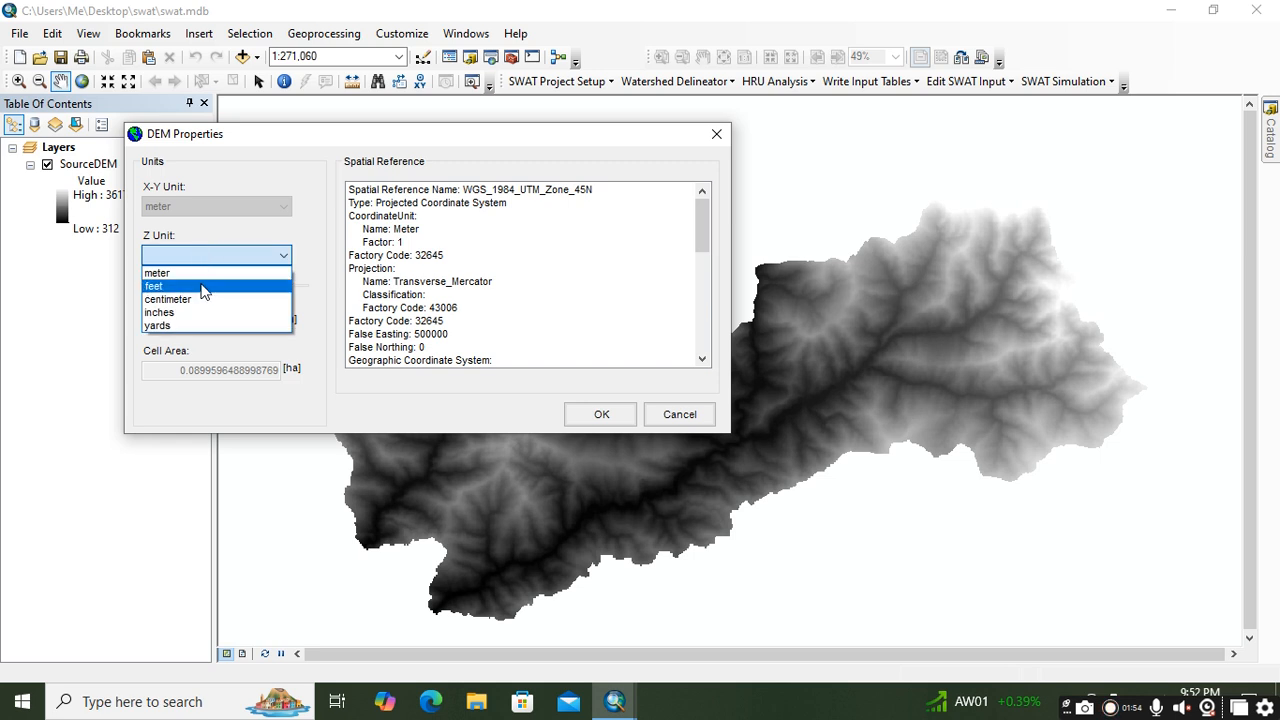
pyautogui.click(205, 273)
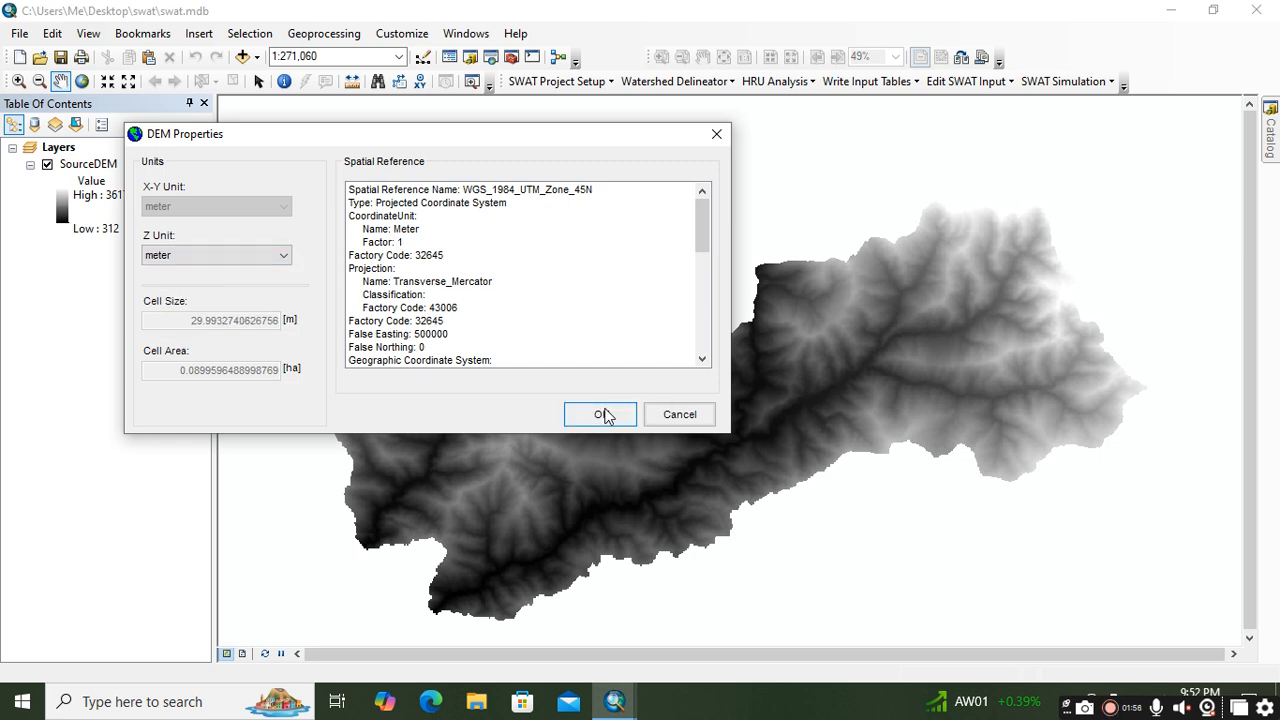
pyautogui.click(600, 414)
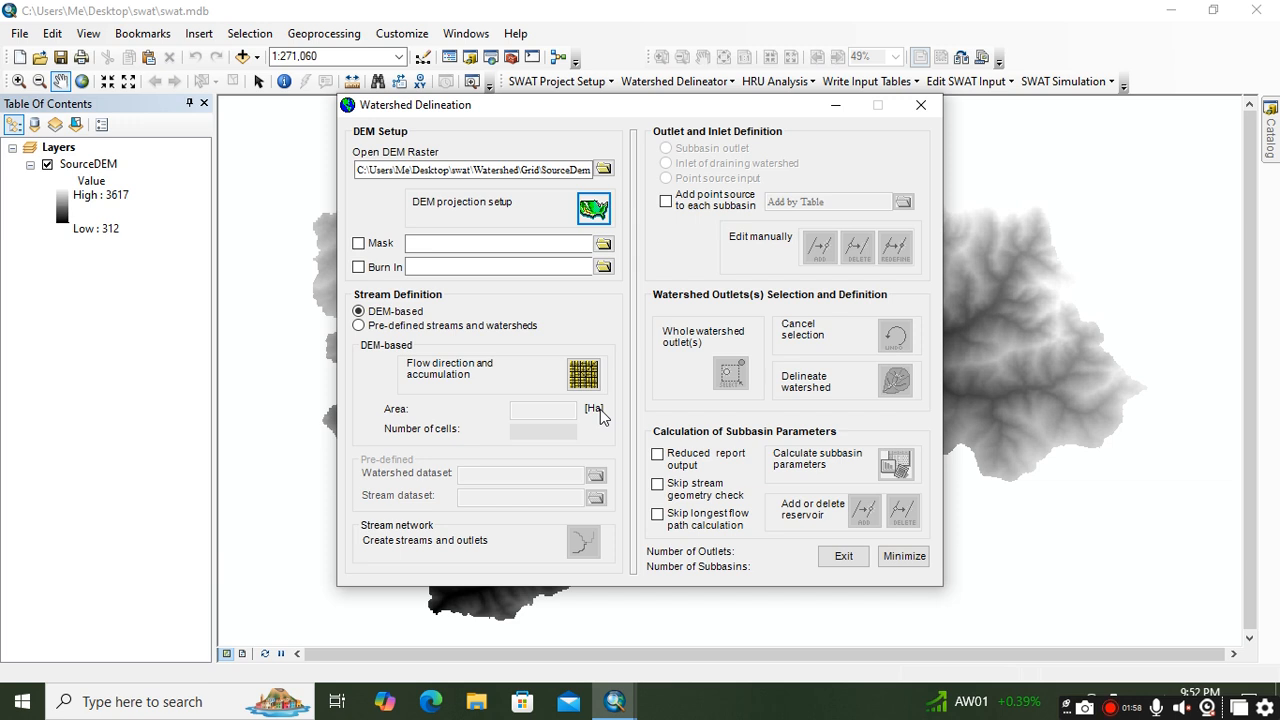
# Step: Move the Watershed Delineation window off the map and calculate the DEM-based flow direction and accumulation
pyautogui.moveTo(640, 100); pyautogui.dragTo(425, 24)
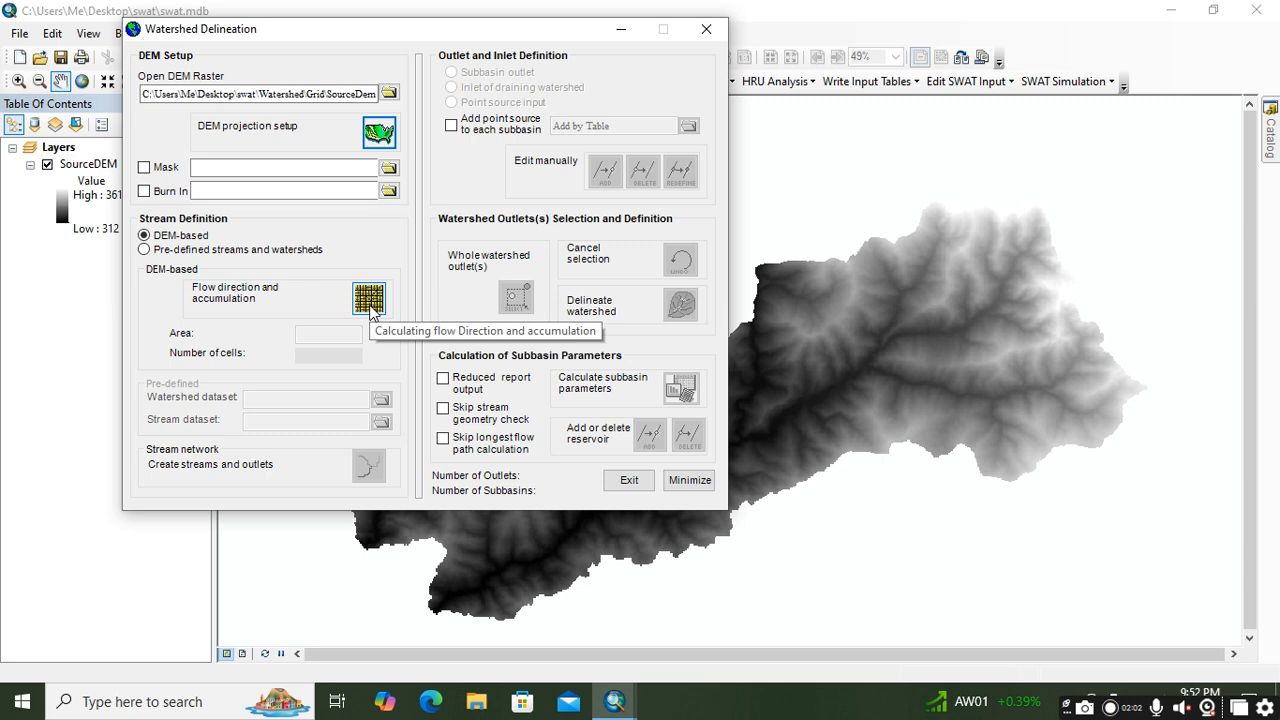
pyautogui.click(369, 302)
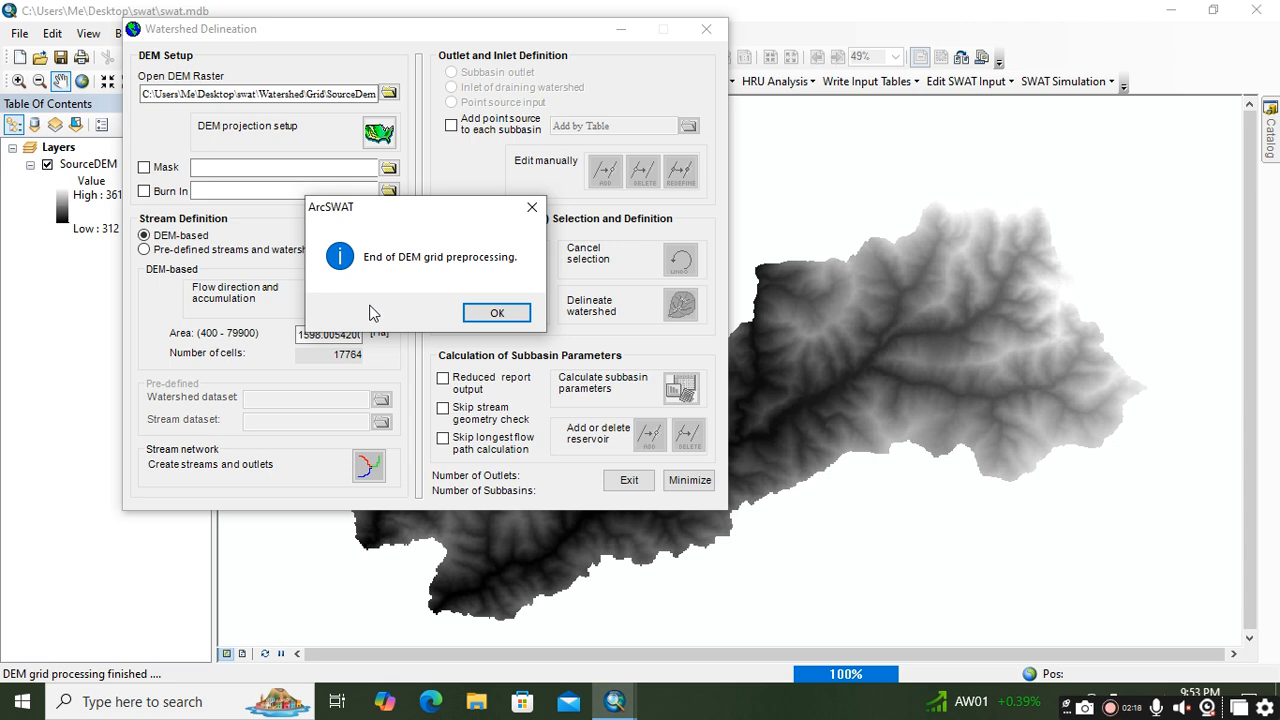
pyautogui.click(497, 313)
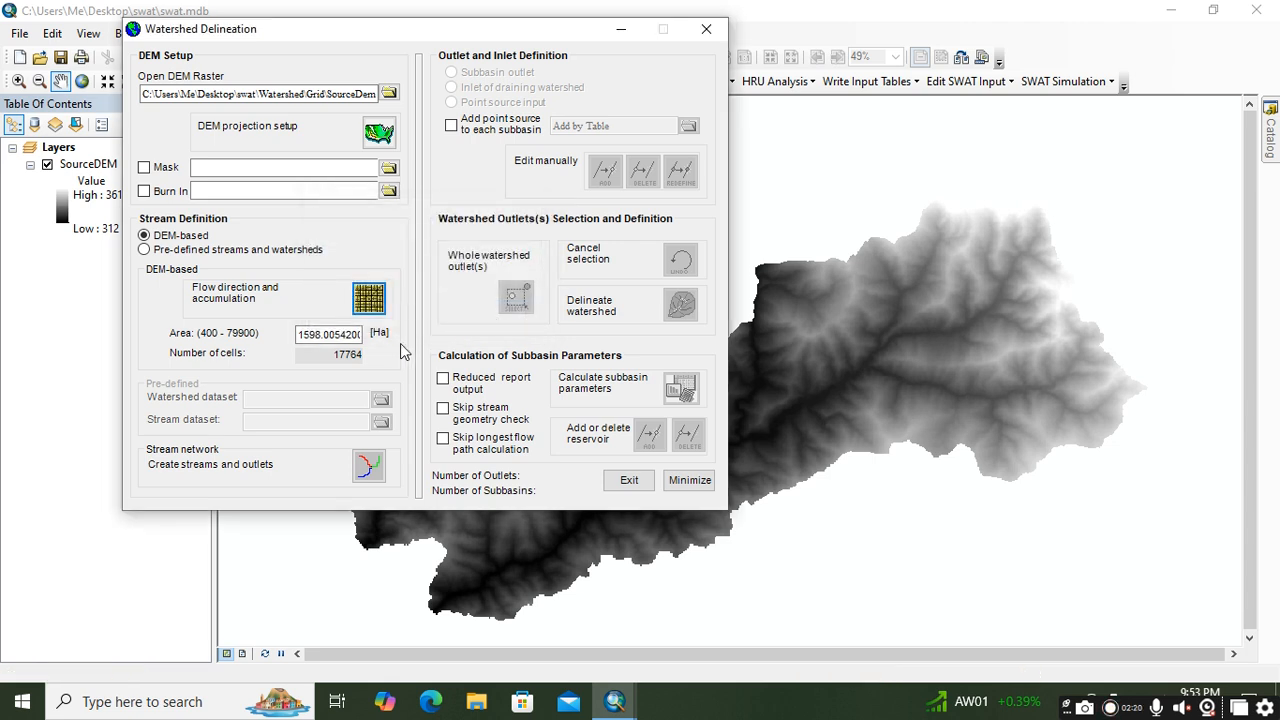
# Step: Move the Watershed Delineation window clear of the map so the whole DEM fits beside it
pyautogui.moveTo(505, 30); pyautogui.dragTo(453, 56)
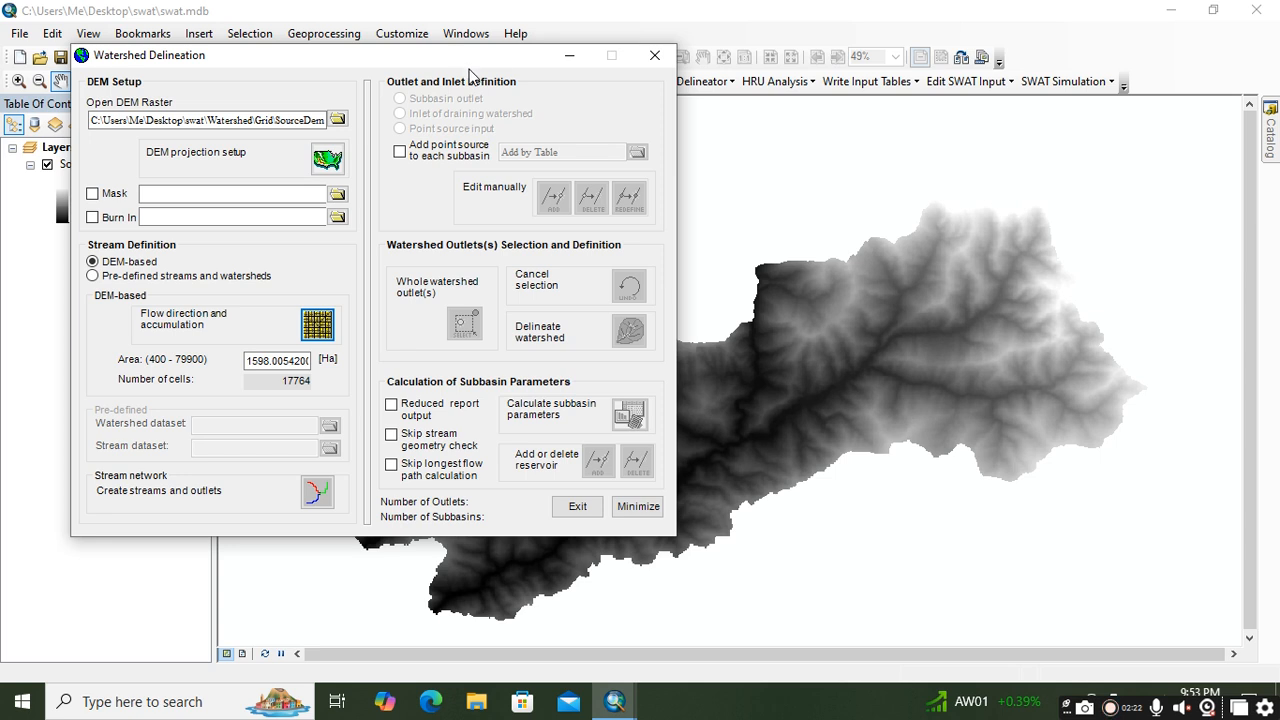
pyautogui.scroll(-3, 745, 350)
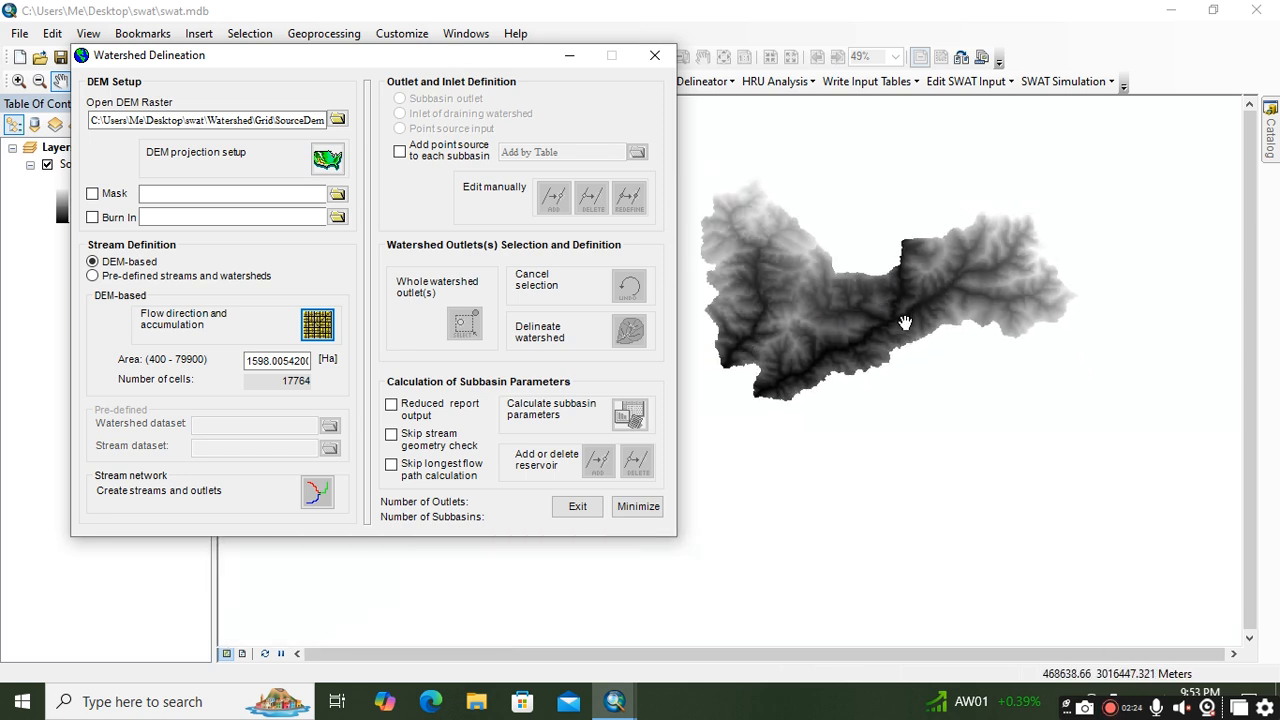
pyautogui.moveTo(760, 369); pyautogui.dragTo(780, 427)
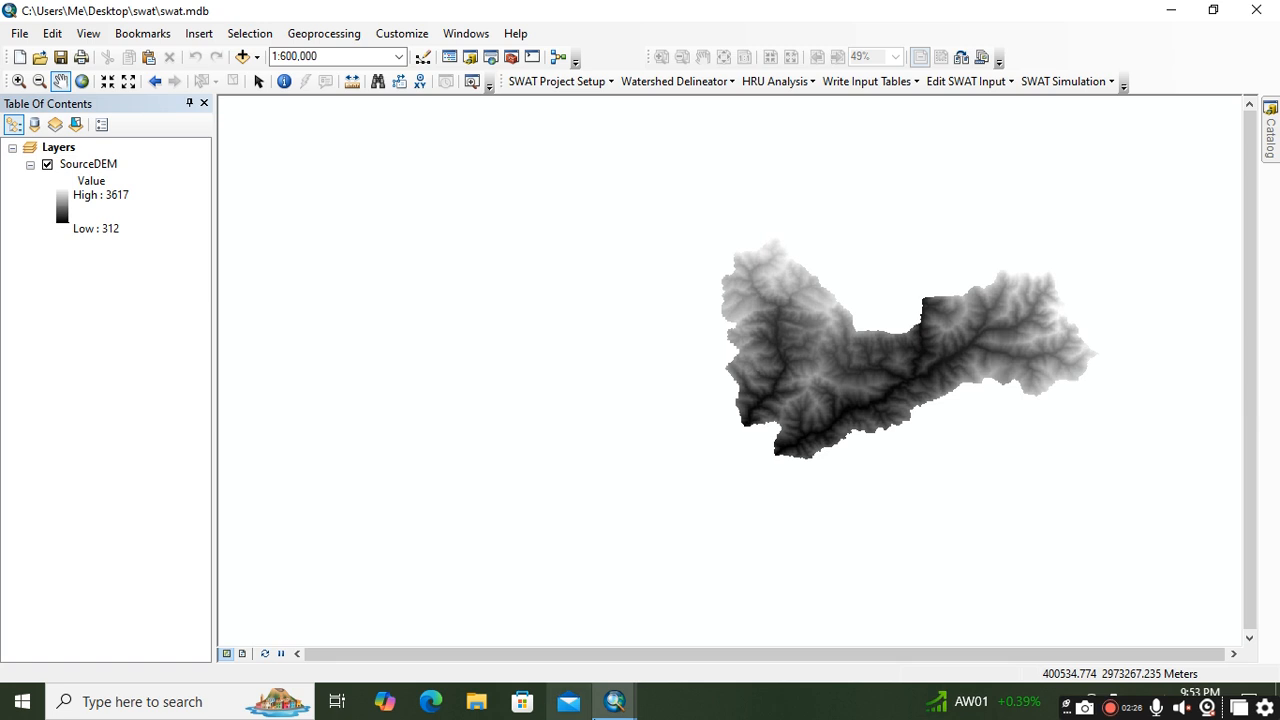
pyautogui.click(621, 706)
pyautogui.click(711, 642)
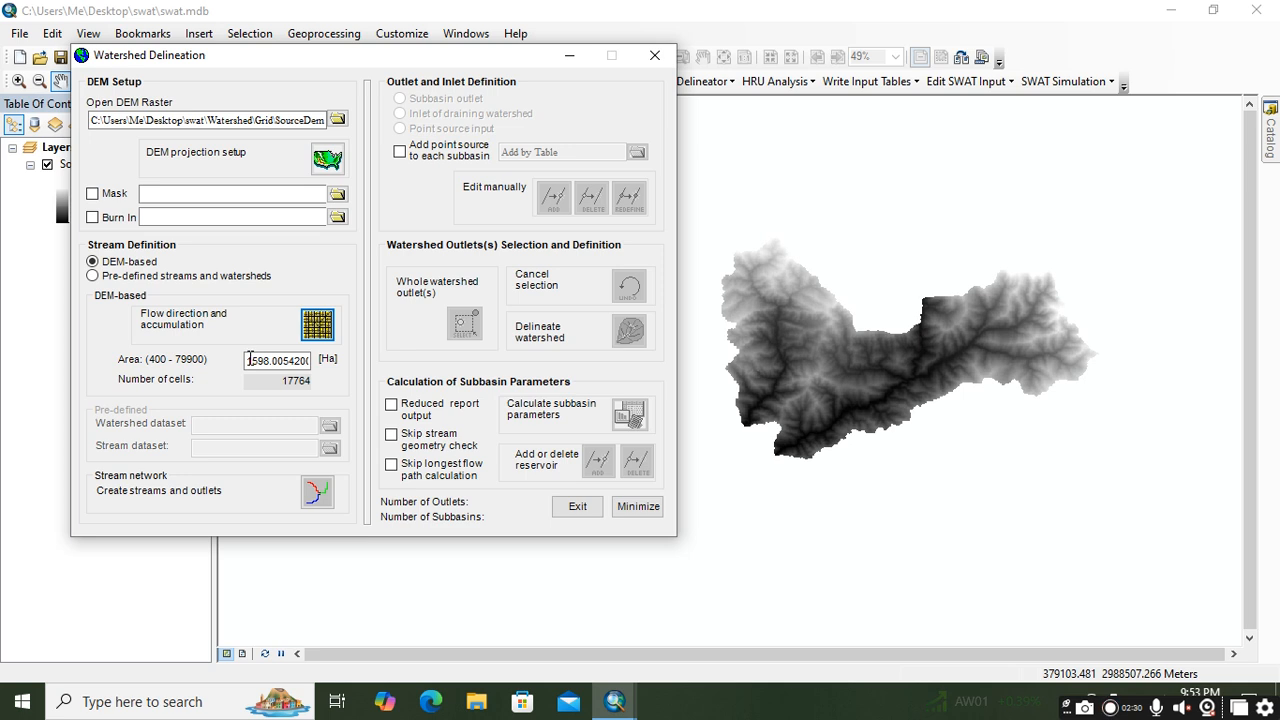
# Step: Review the suggested stream definition area and create the DEM-based streams and outlets with it
pyautogui.moveTo(250, 360); pyautogui.dragTo(313, 360)
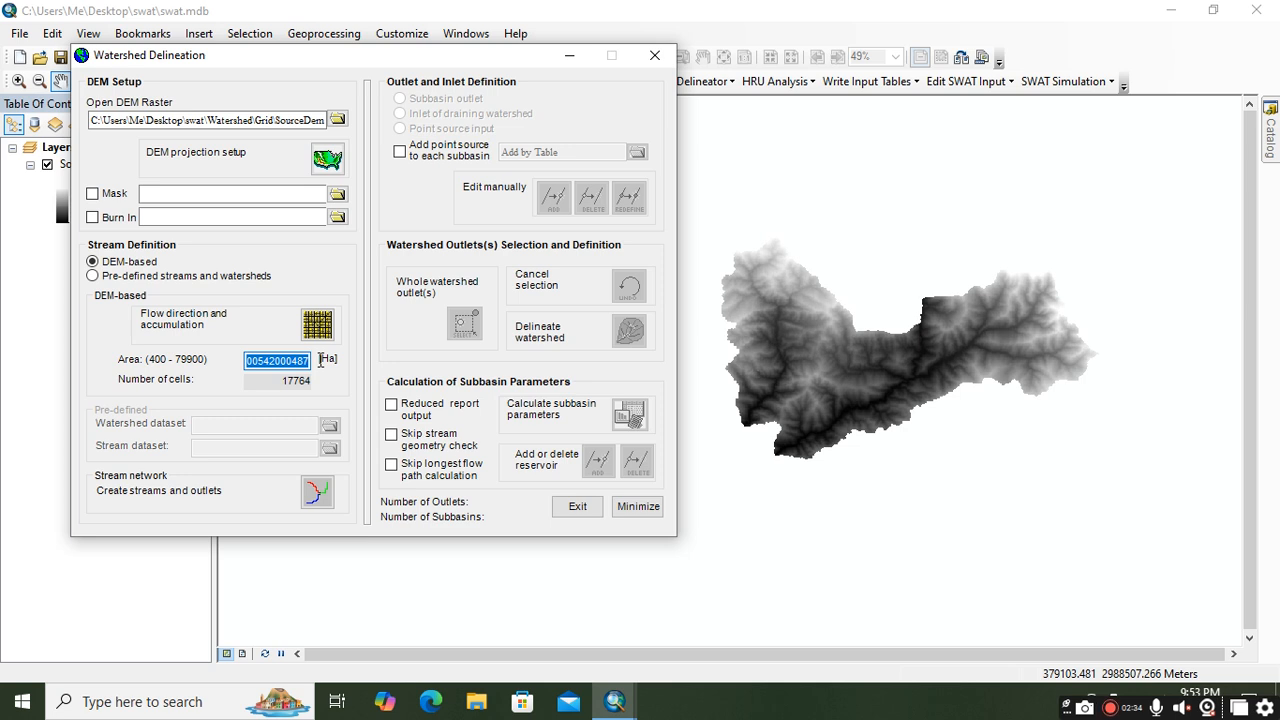
pyautogui.moveTo(320, 360); pyautogui.dragTo(269, 347)
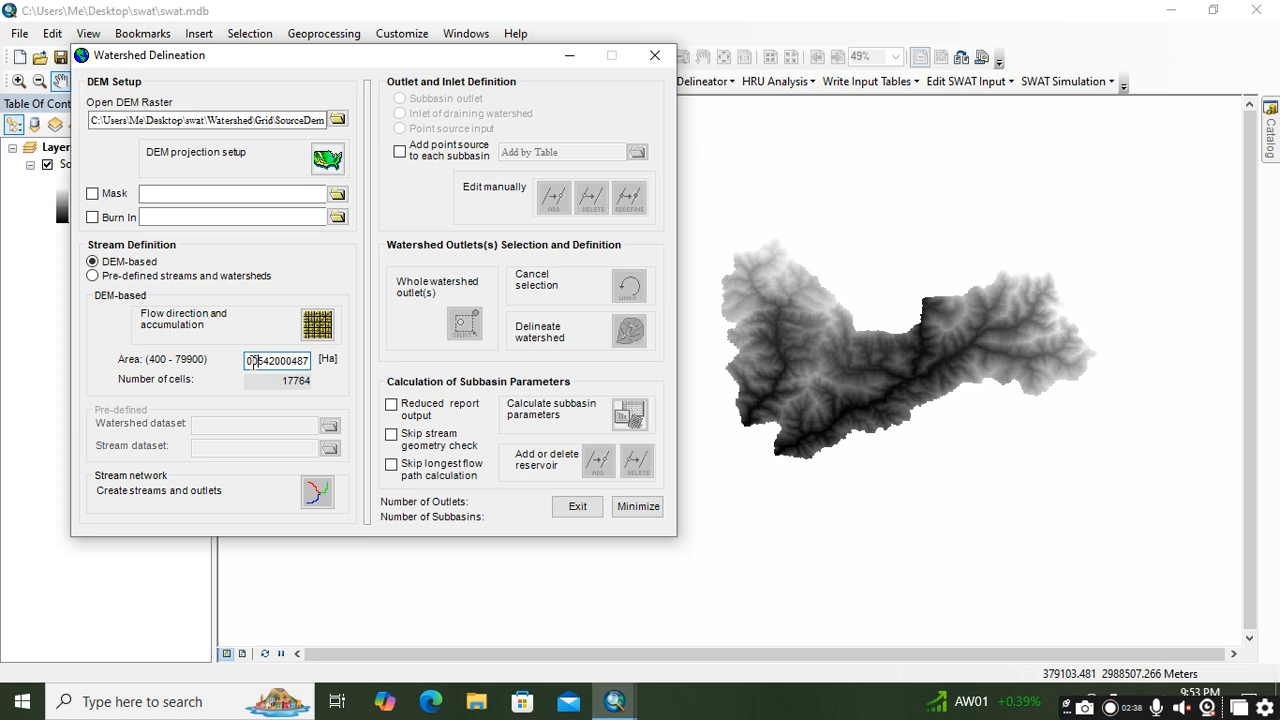
pyautogui.press('Left')
pyautogui.press('Left')
pyautogui.press('Left')
pyautogui.press('Left')
pyautogui.press('Left')
pyautogui.press('Left')
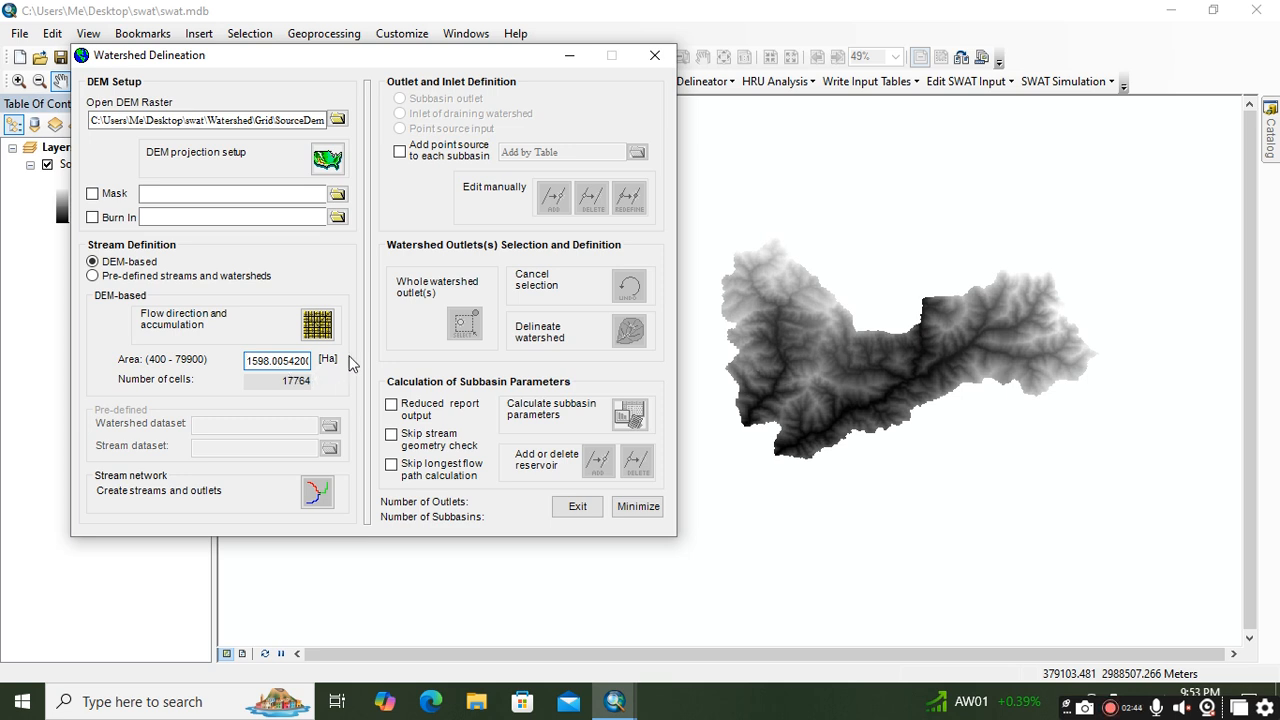
pyautogui.click(328, 492)
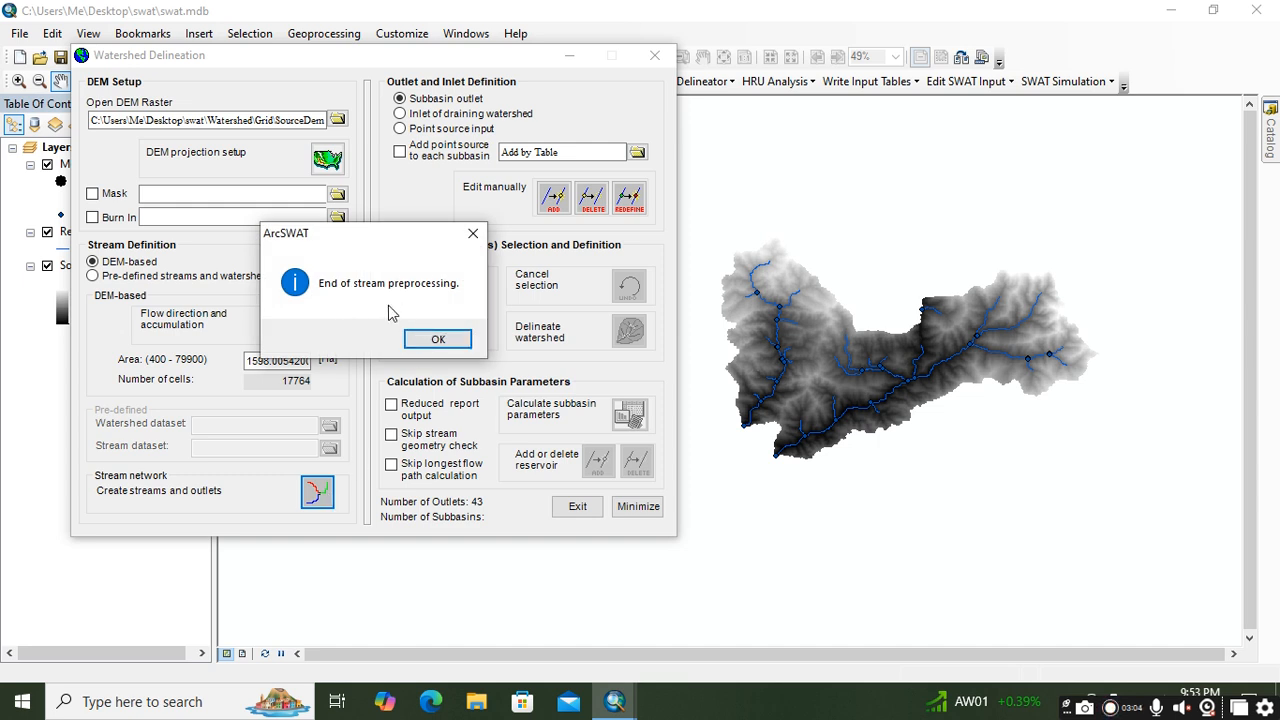
pyautogui.click(435, 342)
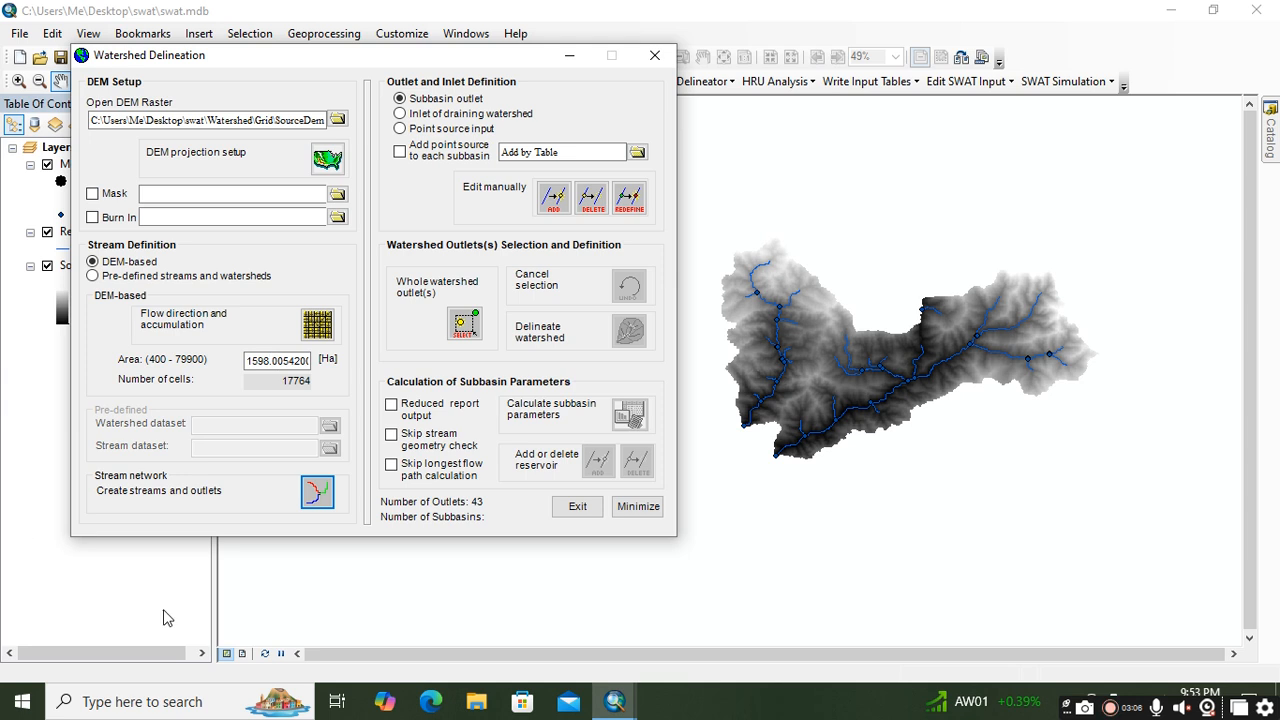
# Step: Examine the stream network and its outlets across the DEM, especially the two downstream ends at the southwestern edge
pyautogui.scroll(-2, 750, 384)
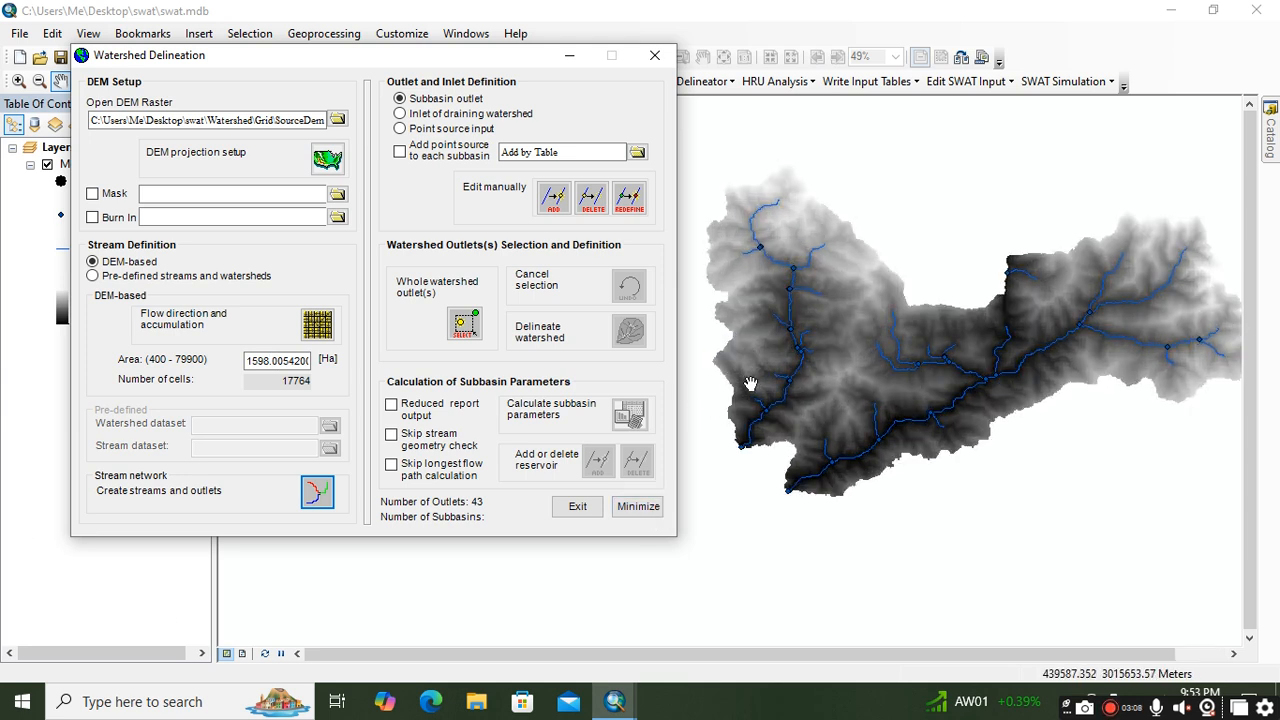
pyautogui.scroll(-1, 750, 384)
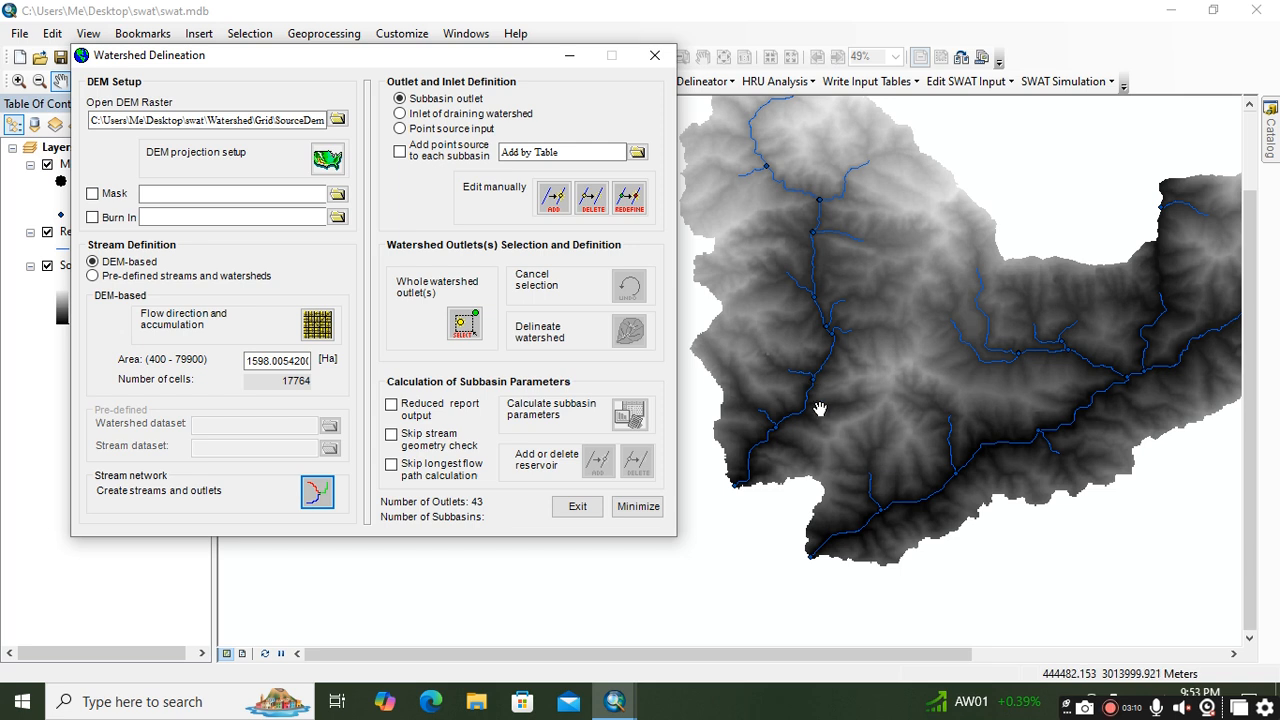
pyautogui.moveTo(779, 494); pyautogui.dragTo(813, 433)
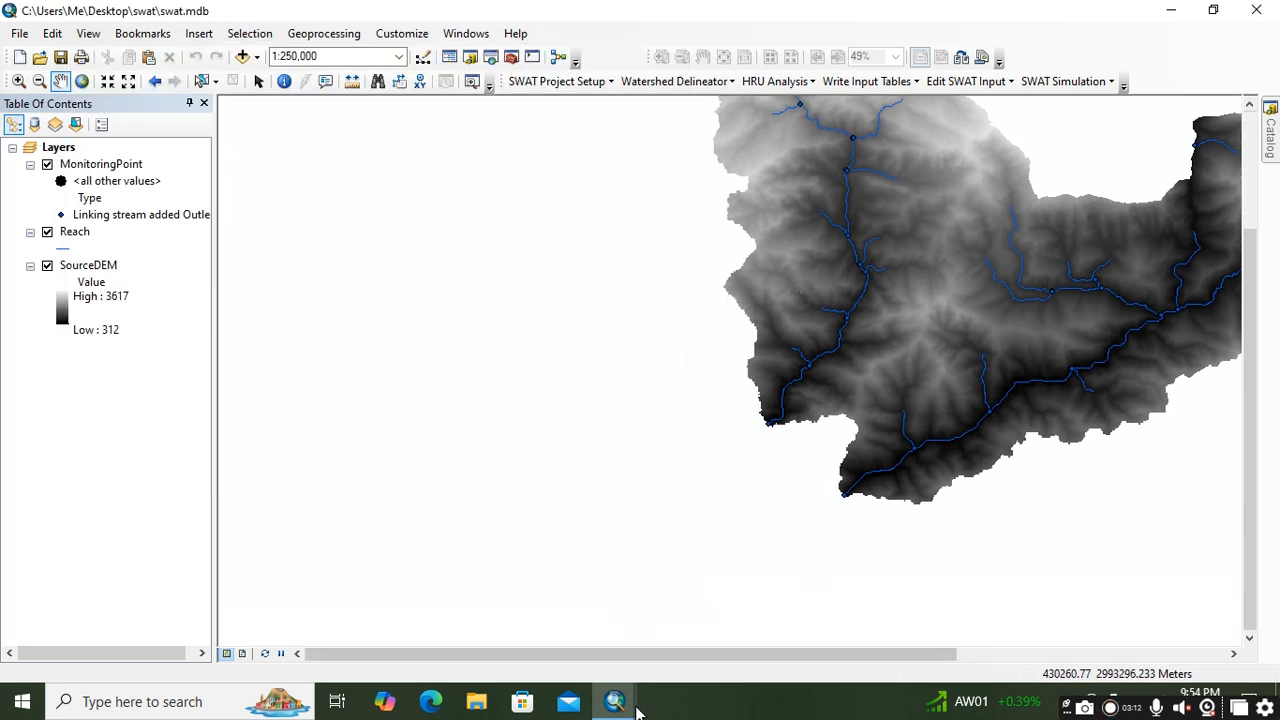
pyautogui.scroll(-2, 770, 425)
pyautogui.moveTo(768, 428); pyautogui.dragTo(683, 538)
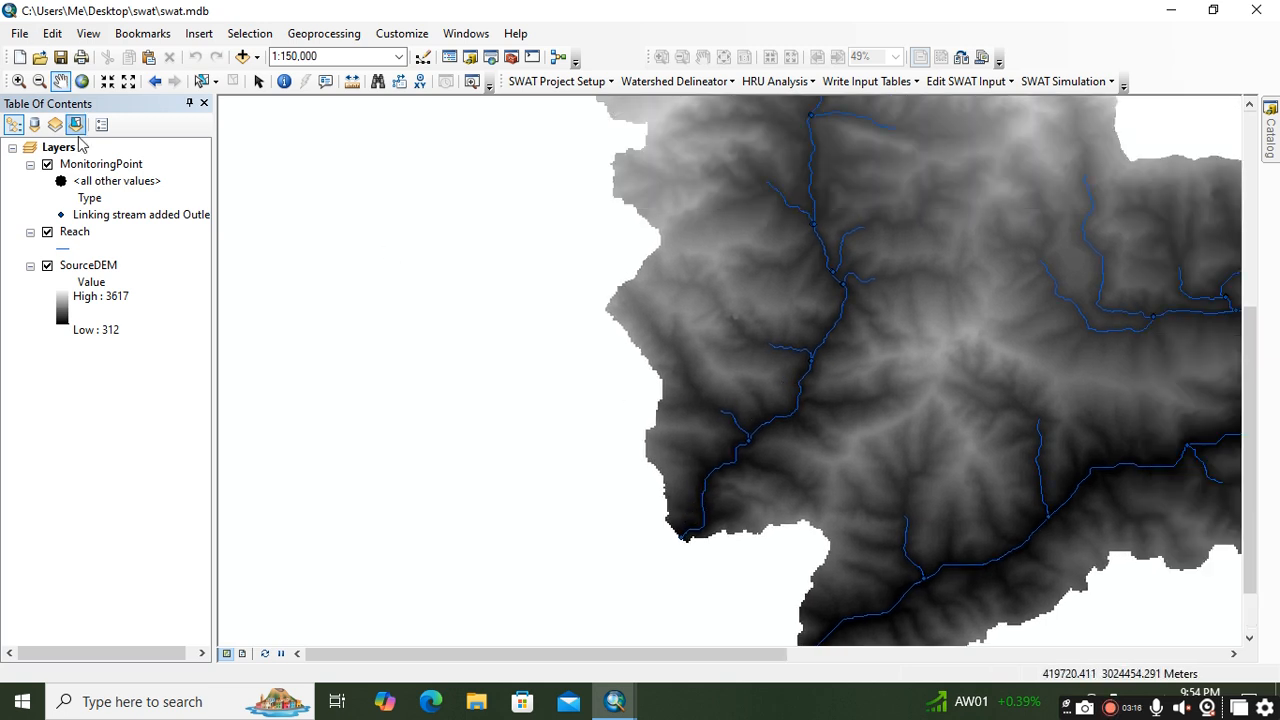
pyautogui.scroll(2, 780, 340)
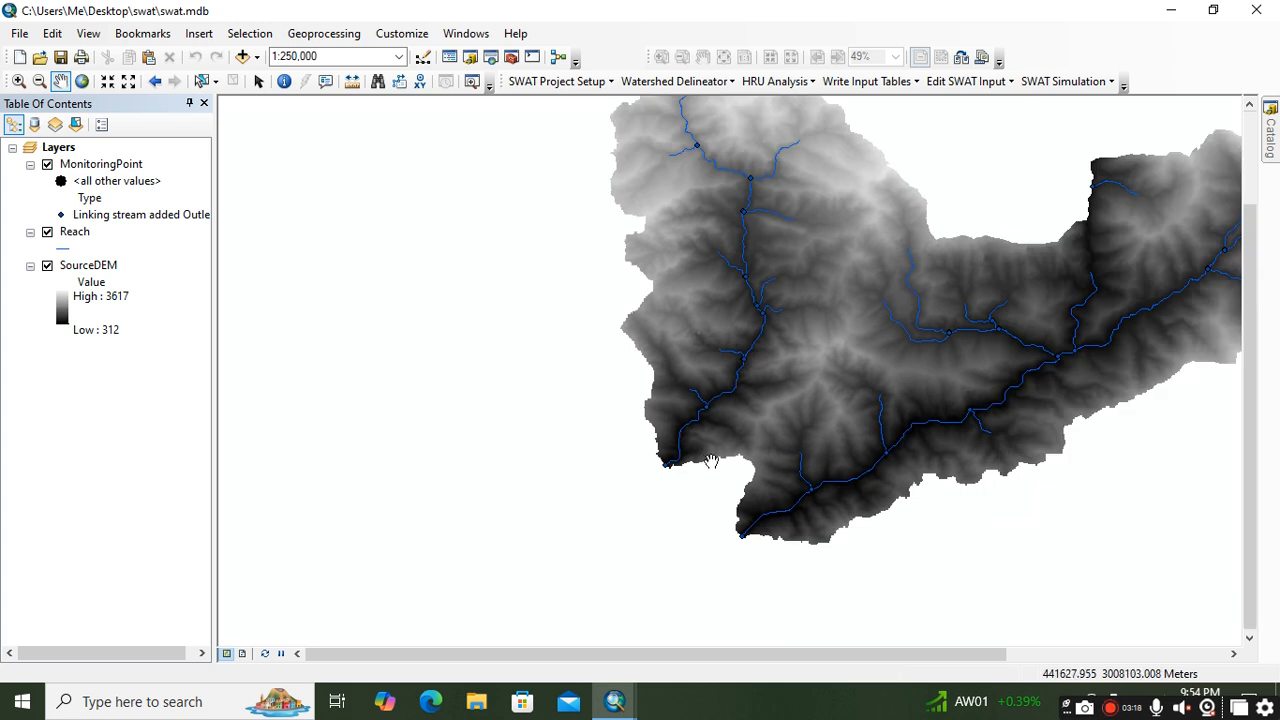
pyautogui.scroll(-2, 700, 450)
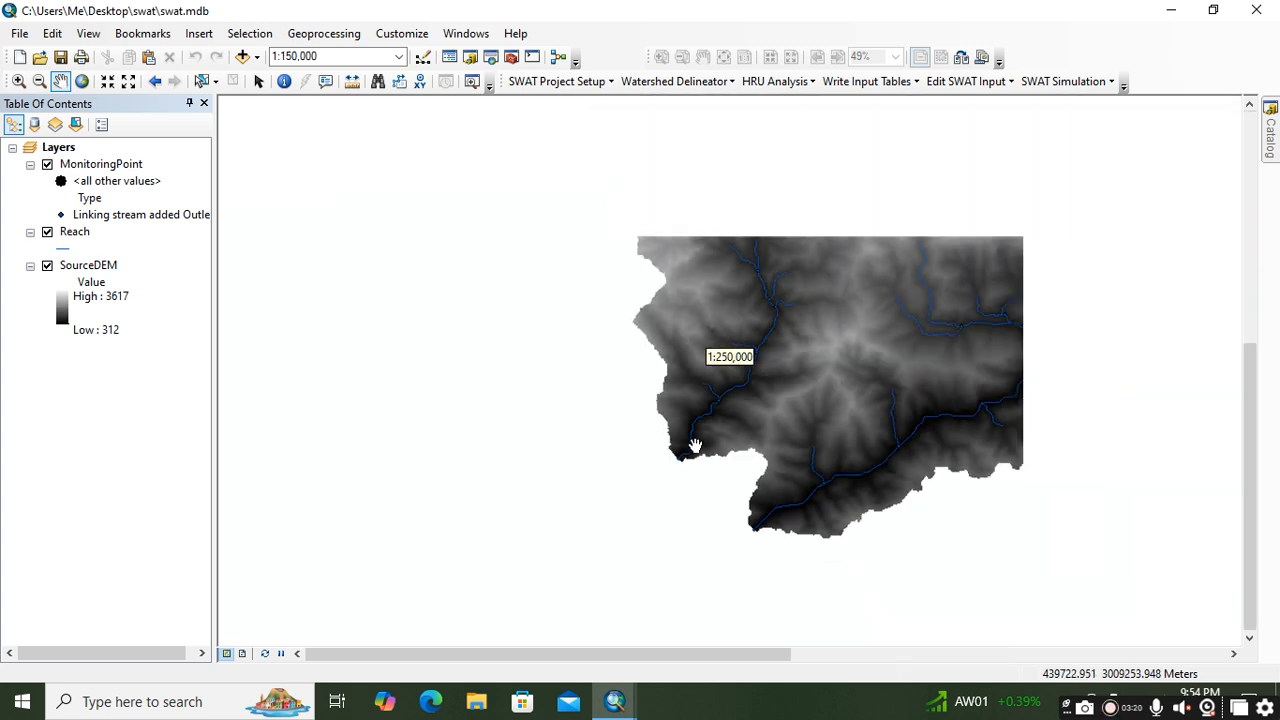
pyautogui.scroll(3, 710, 420)
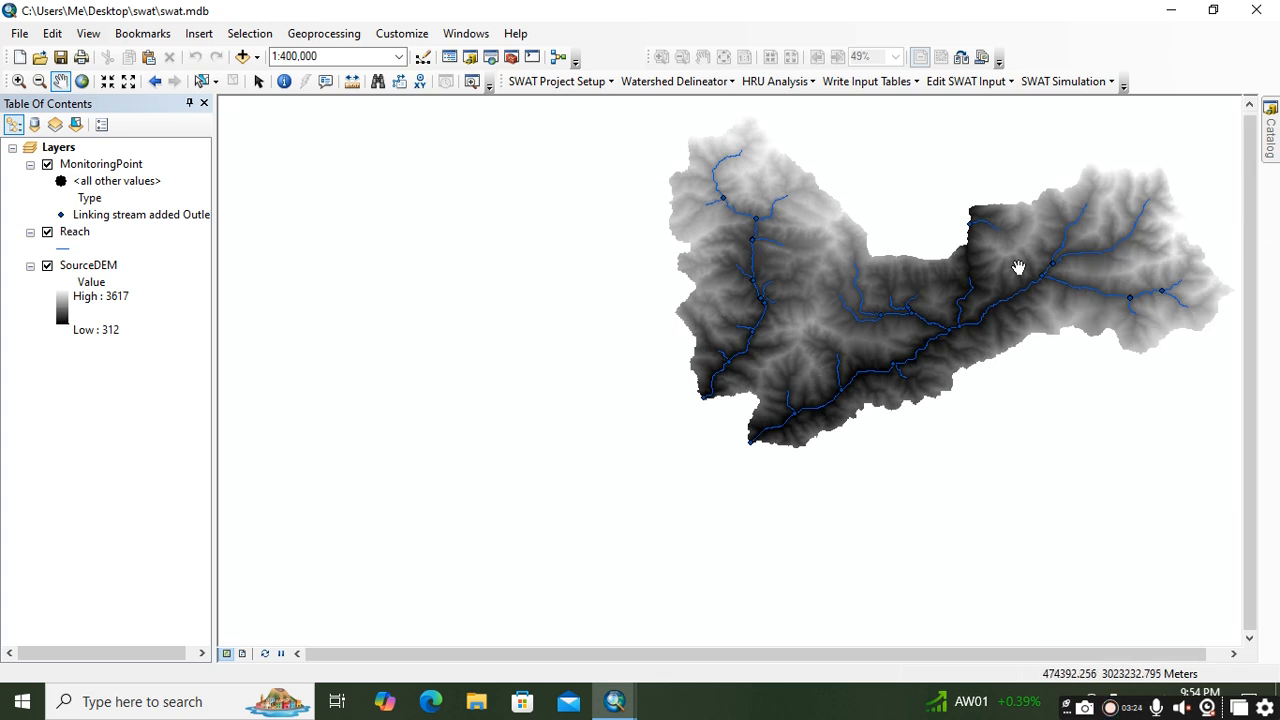
pyautogui.scroll(-2, 866, 290)
pyautogui.scroll(-2, 867, 290)
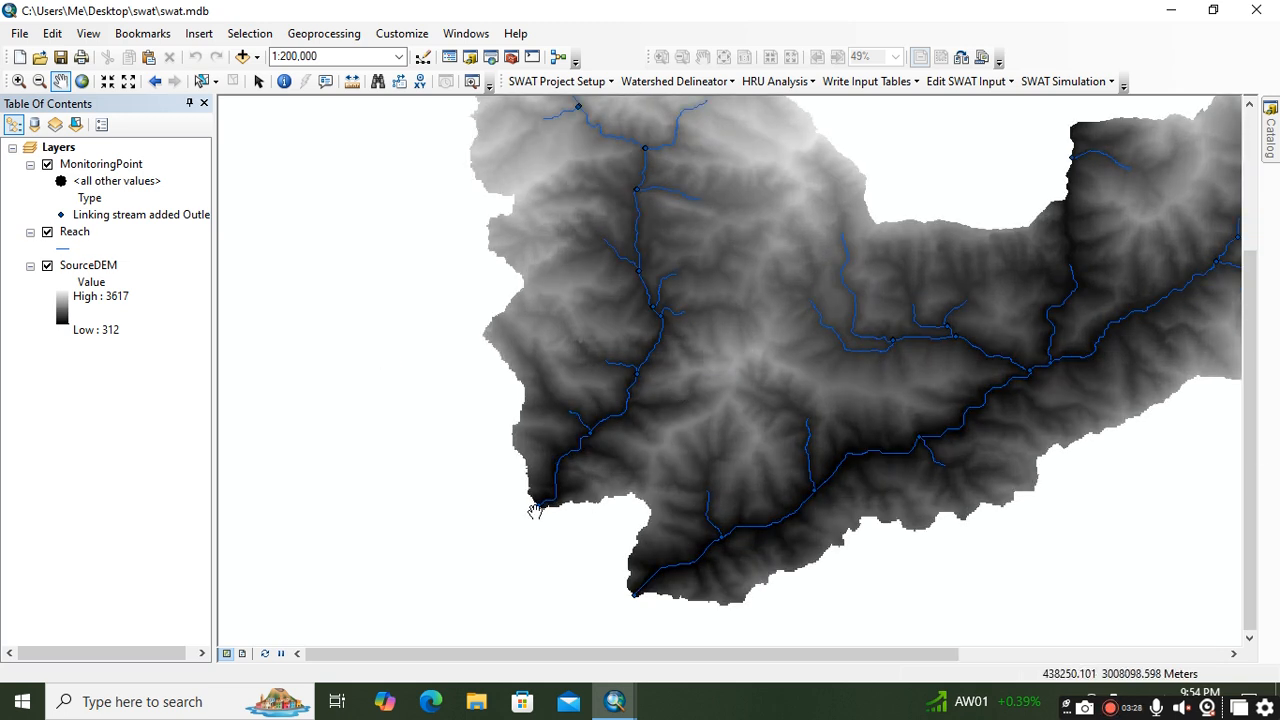
pyautogui.scroll(-2, 535, 510)
pyautogui.scroll(-1, 536, 510)
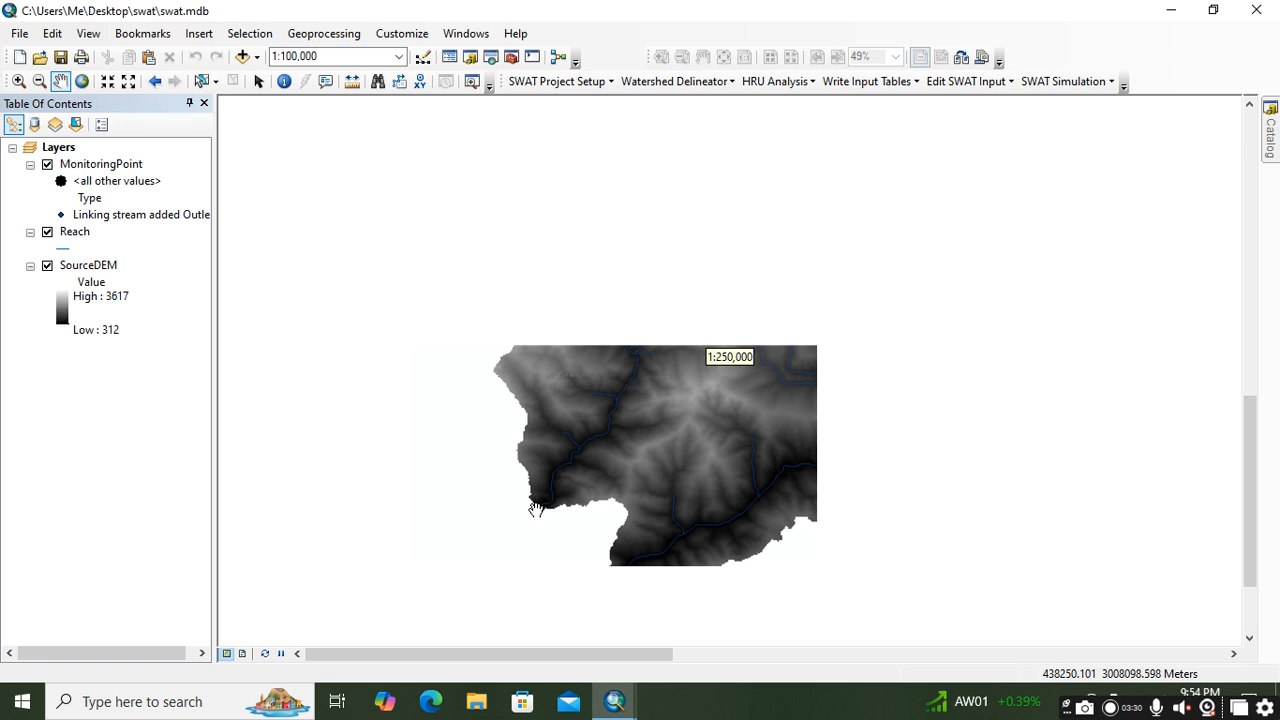
pyautogui.moveTo(755, 415); pyautogui.dragTo(805, 424)
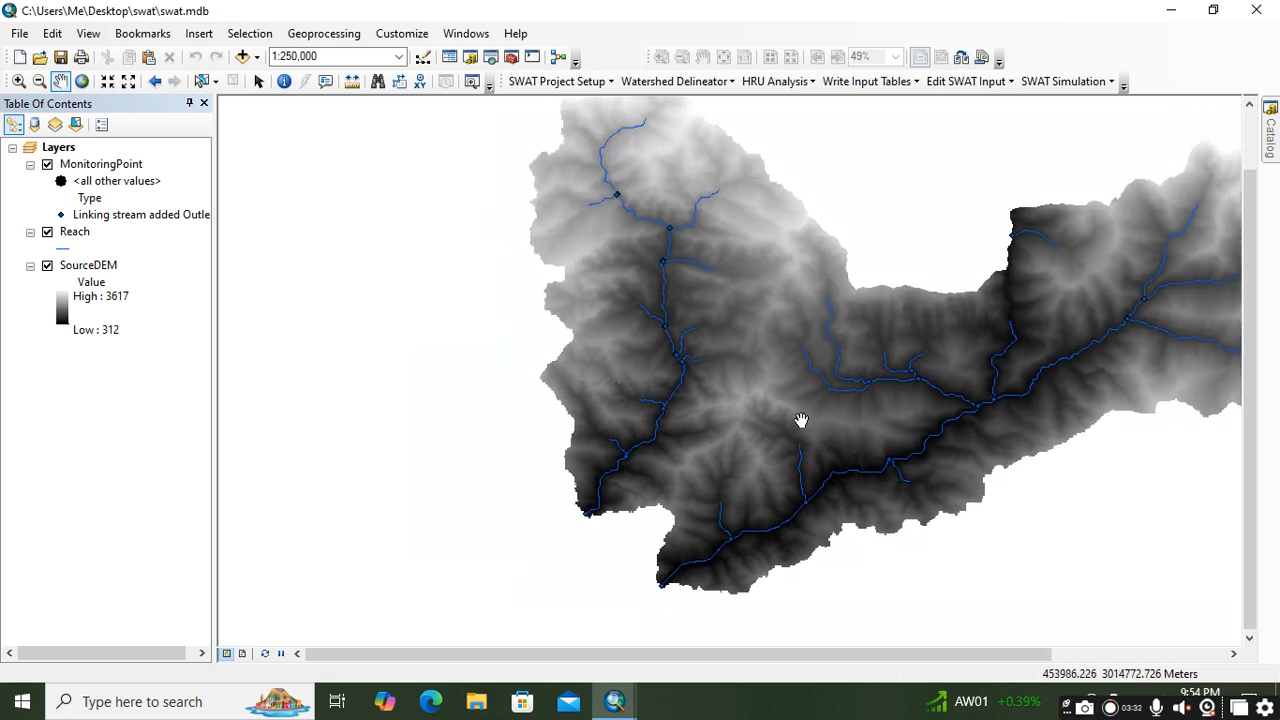
pyautogui.scroll(1, 630, 210)
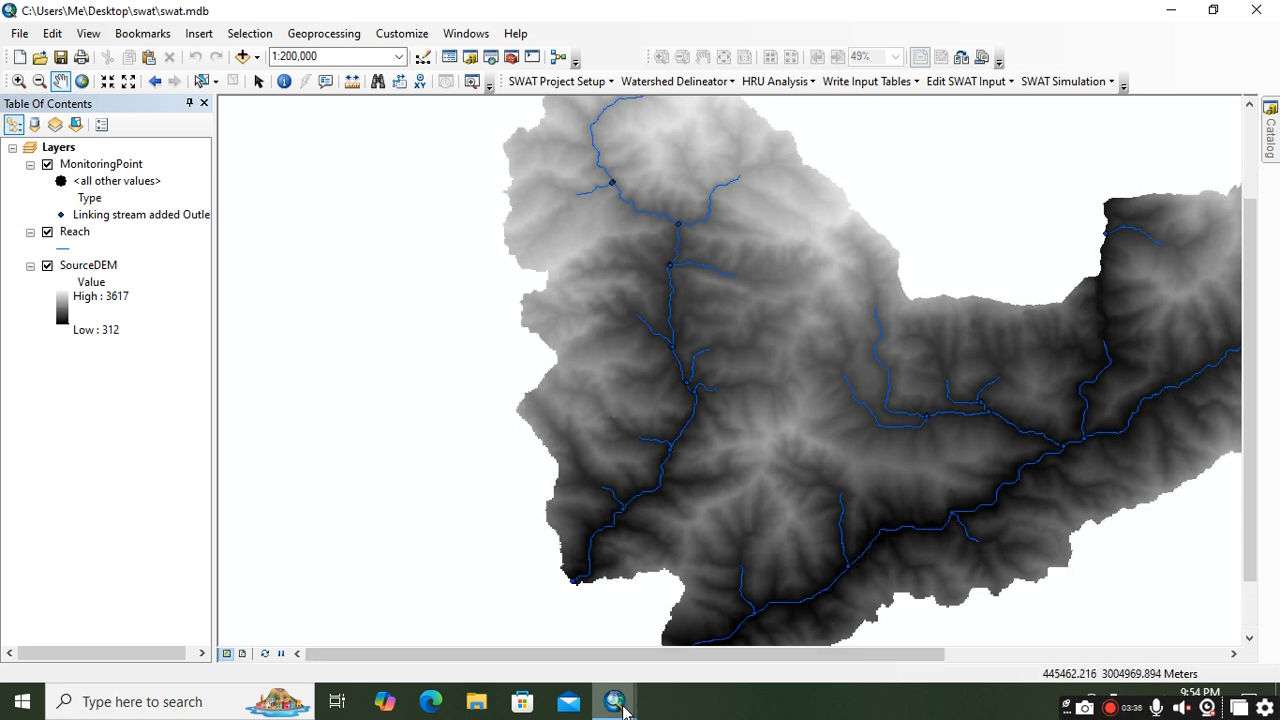
# Step: Manually delete the subbasin outlet where the short eastern tributary joins the western main stream, and stop editing
pyautogui.moveTo(614, 701)
pyautogui.click(700, 630)
pyautogui.moveTo(477, 61); pyautogui.dragTo(352, 44)
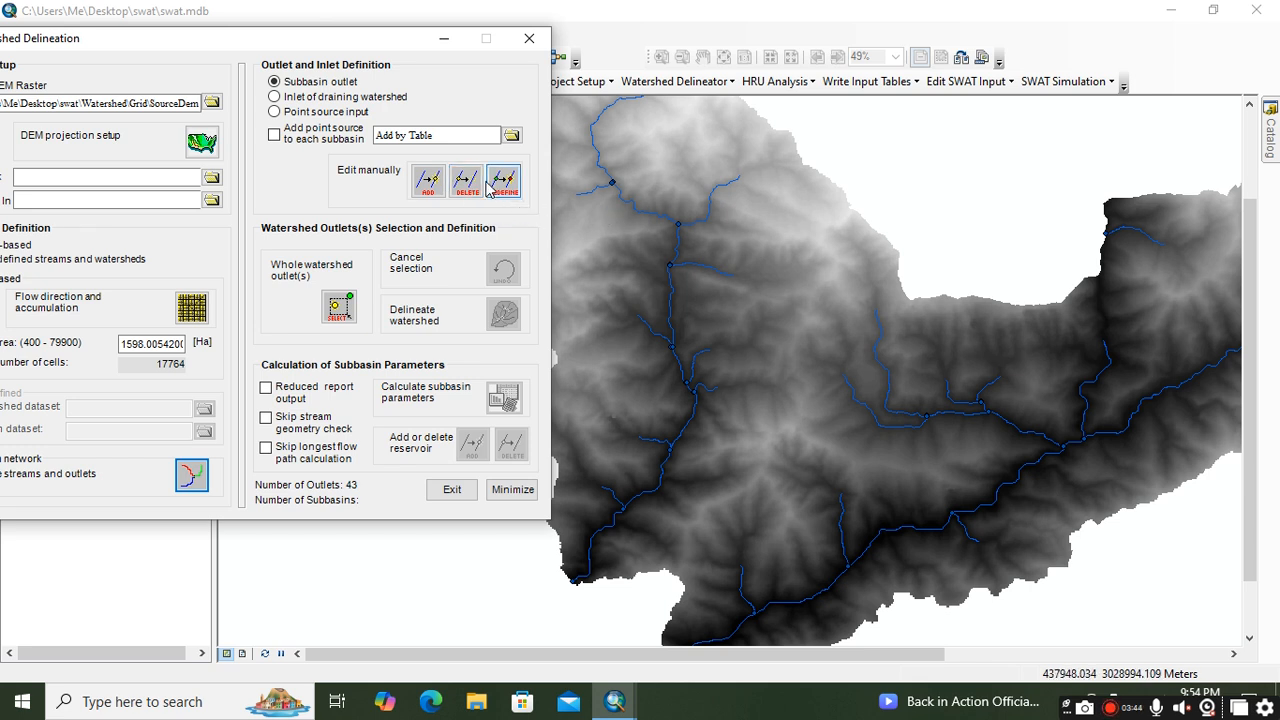
pyautogui.click(465, 181)
pyautogui.click(766, 389)
pyautogui.scroll(3, 634, 183)
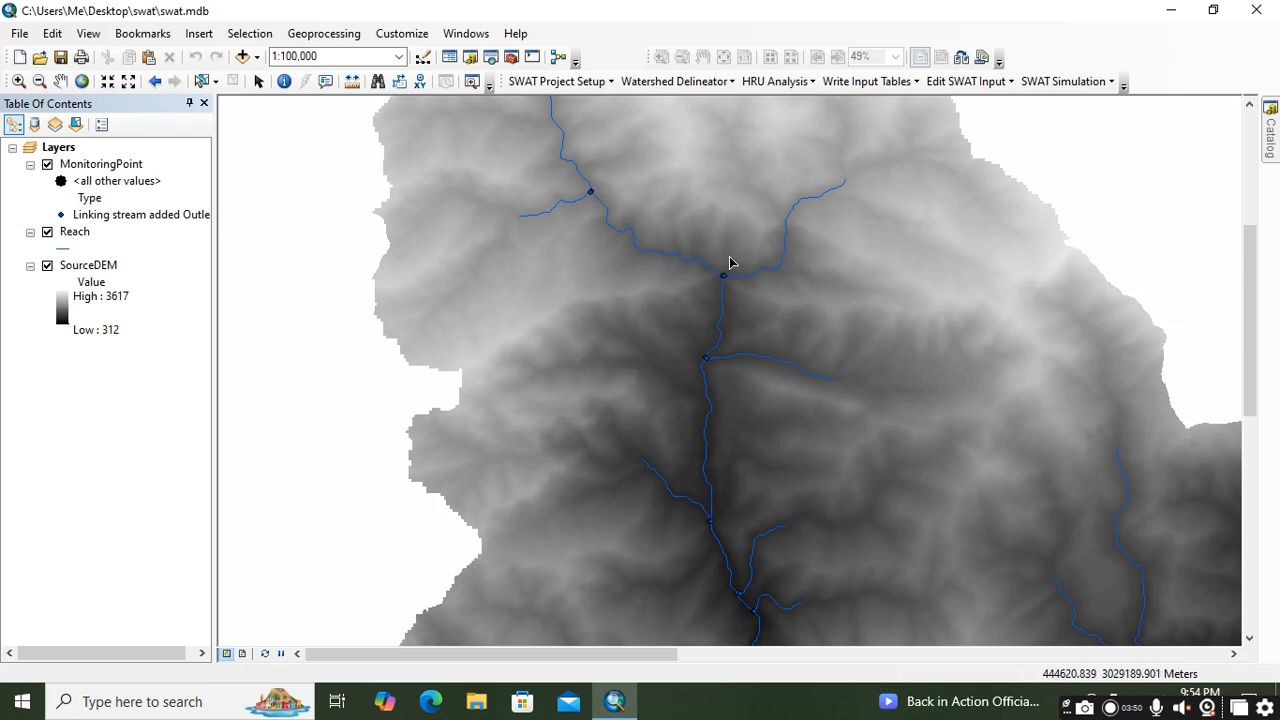
pyautogui.scroll(2, 570, 170)
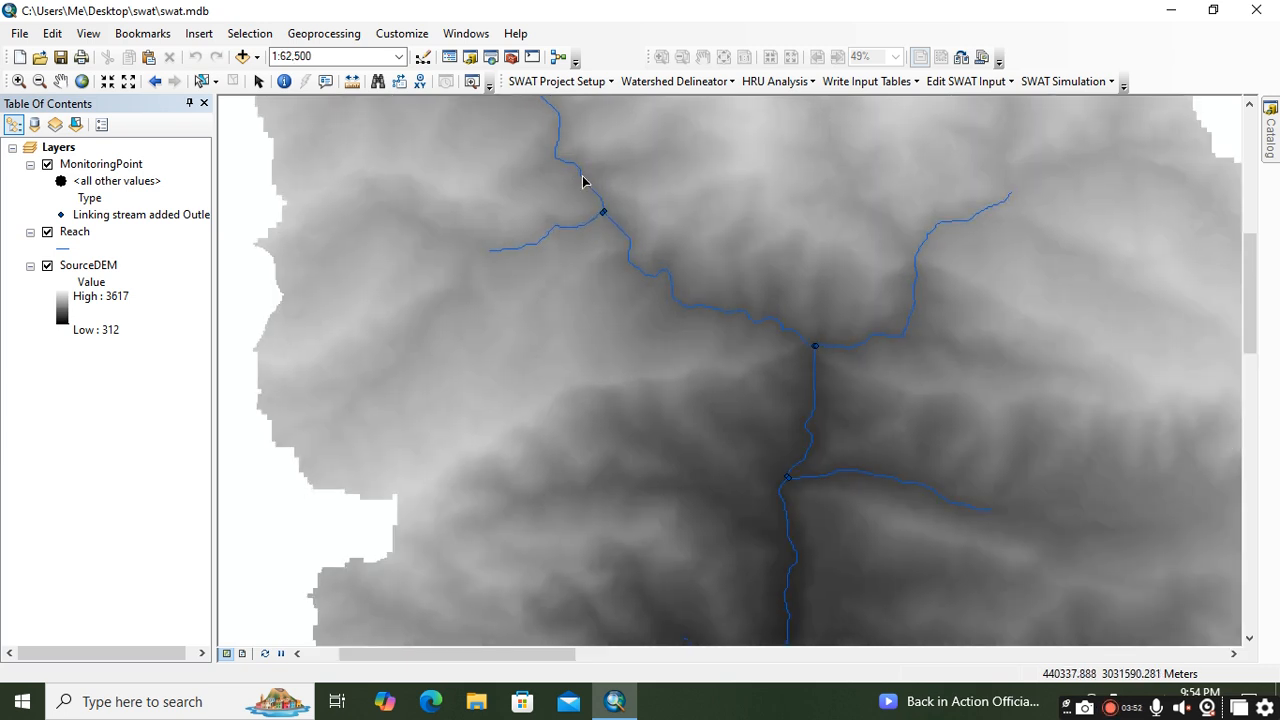
pyautogui.scroll(4, 586, 186)
pyautogui.scroll(-4, 596, 201)
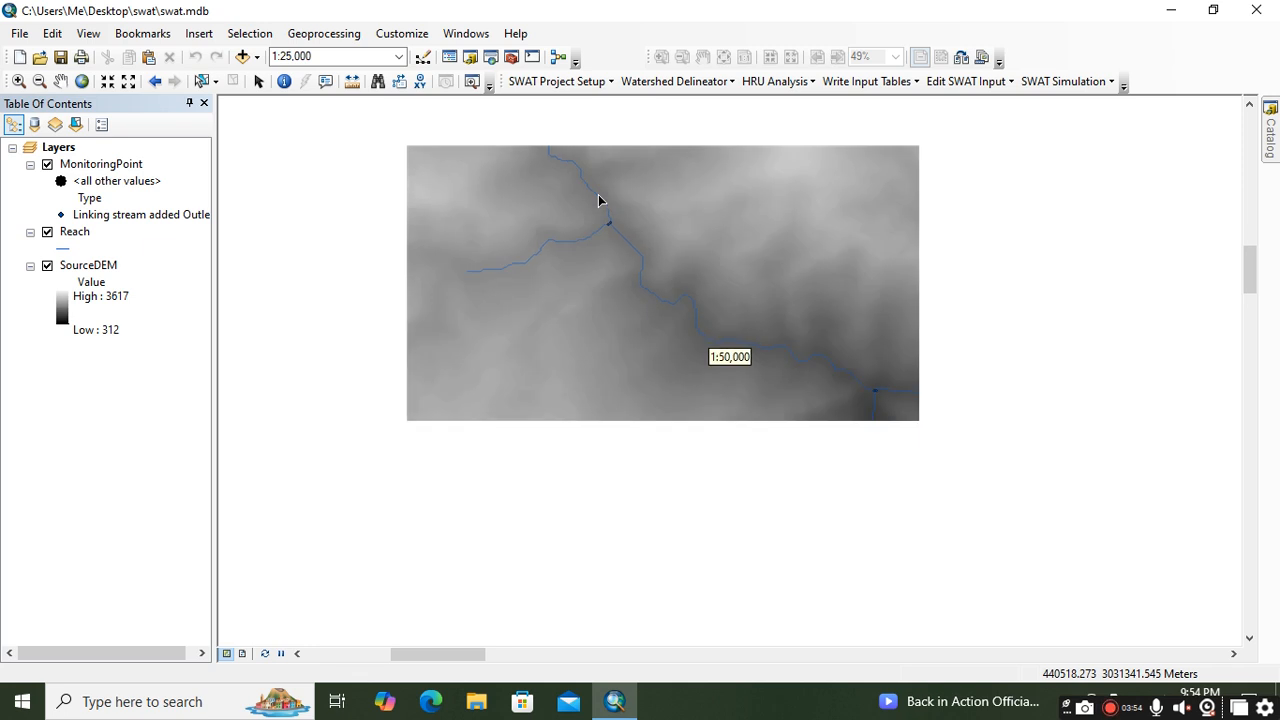
pyautogui.scroll(-4, 598, 201)
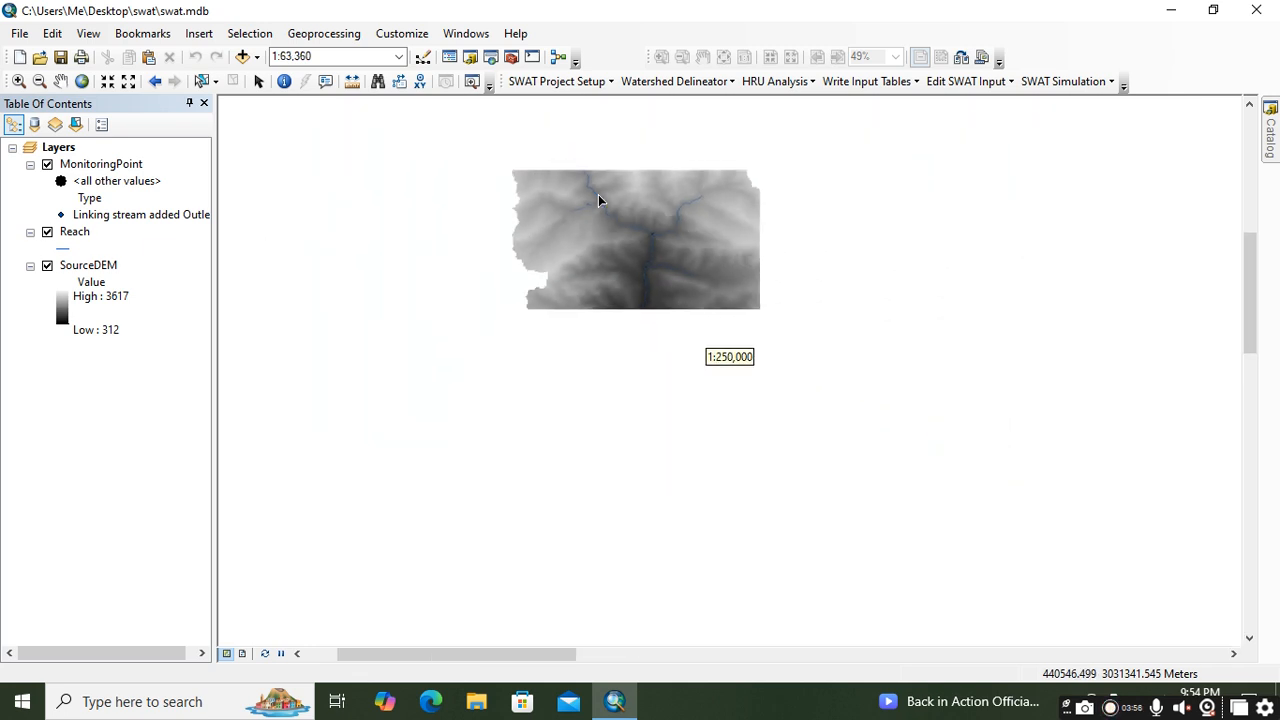
pyautogui.scroll(3, 654, 384)
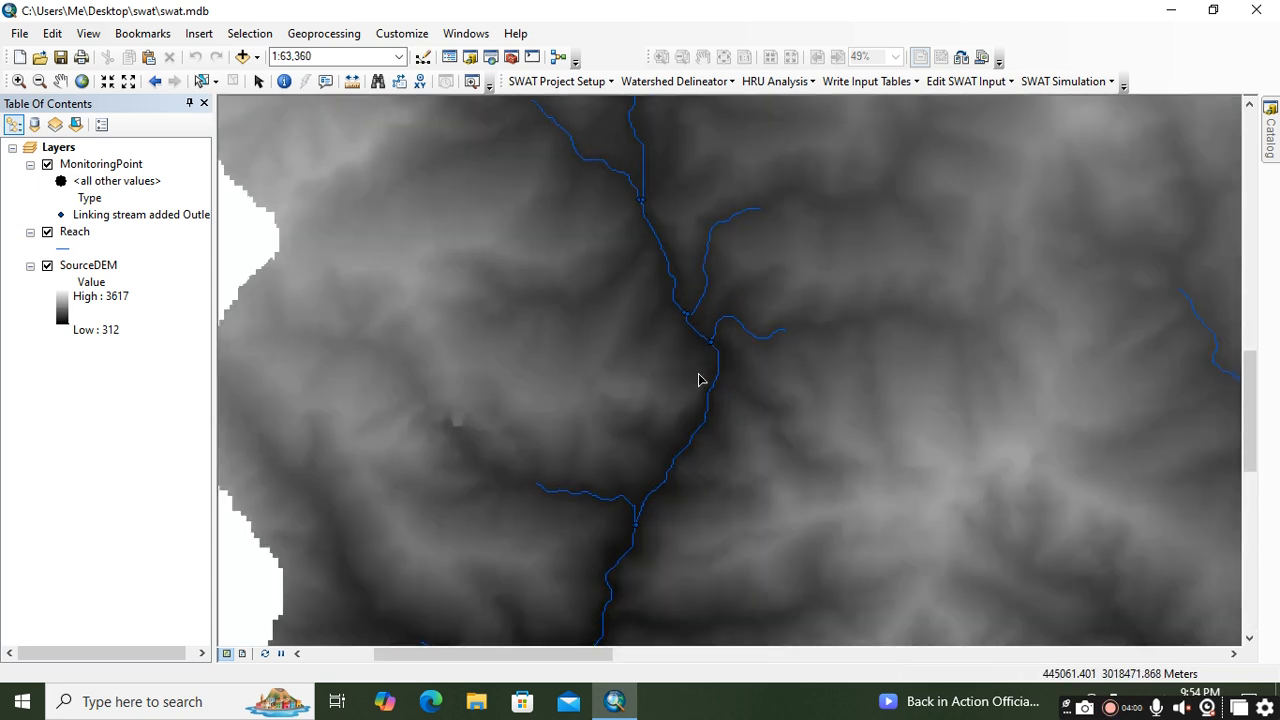
pyautogui.scroll(3, 702, 356)
pyautogui.scroll(3, 708, 354)
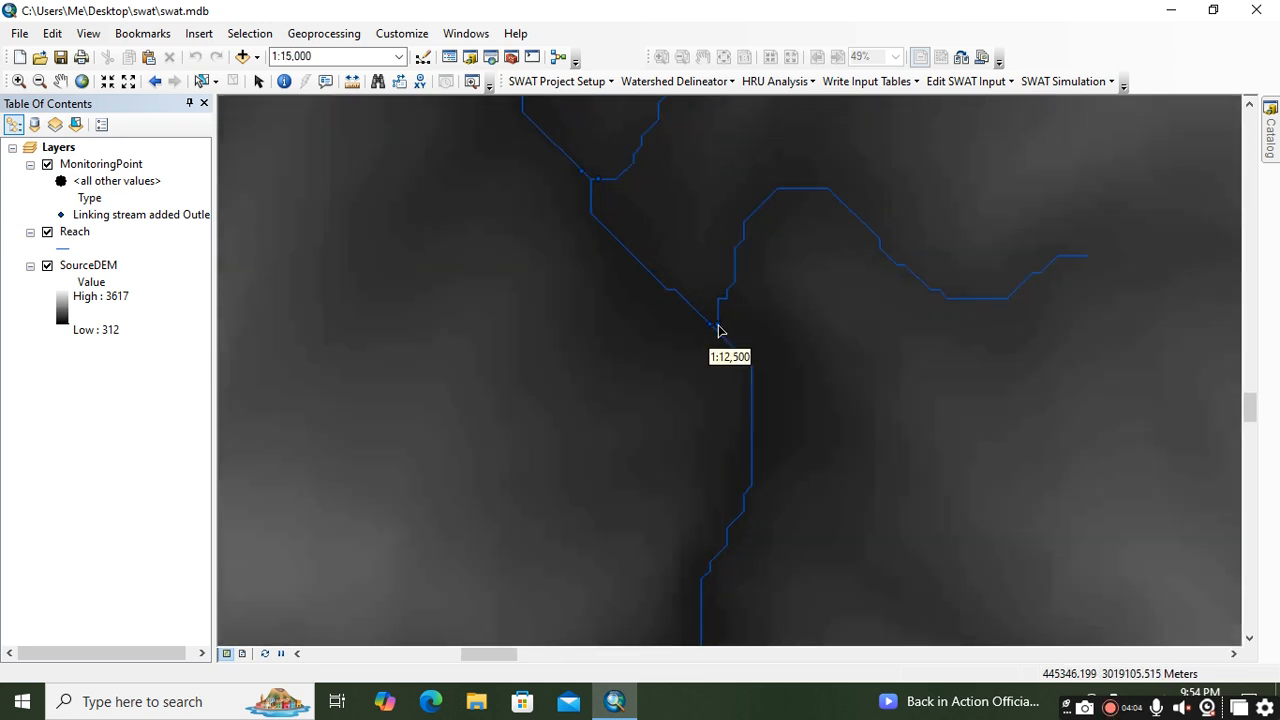
pyautogui.scroll(2, 717, 331)
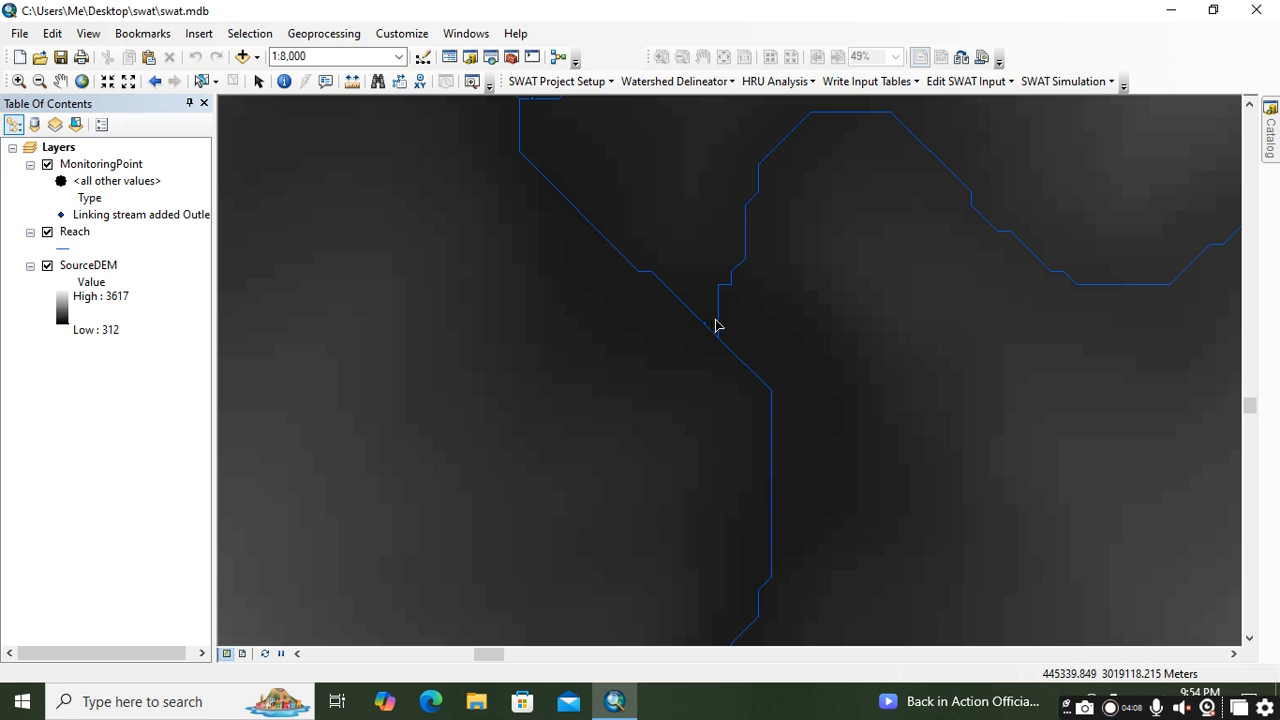
pyautogui.click(719, 328)
pyautogui.click(630, 410)
pyautogui.moveTo(614, 710)
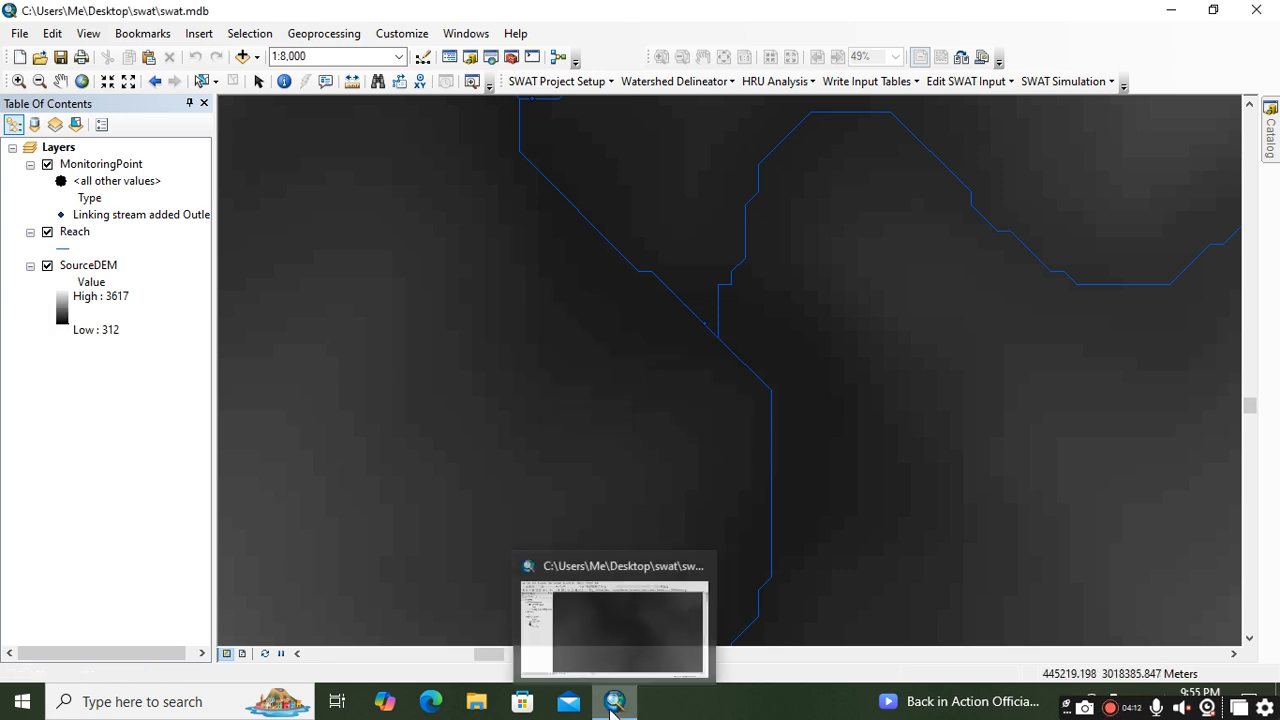
pyautogui.rightClick(649, 364)
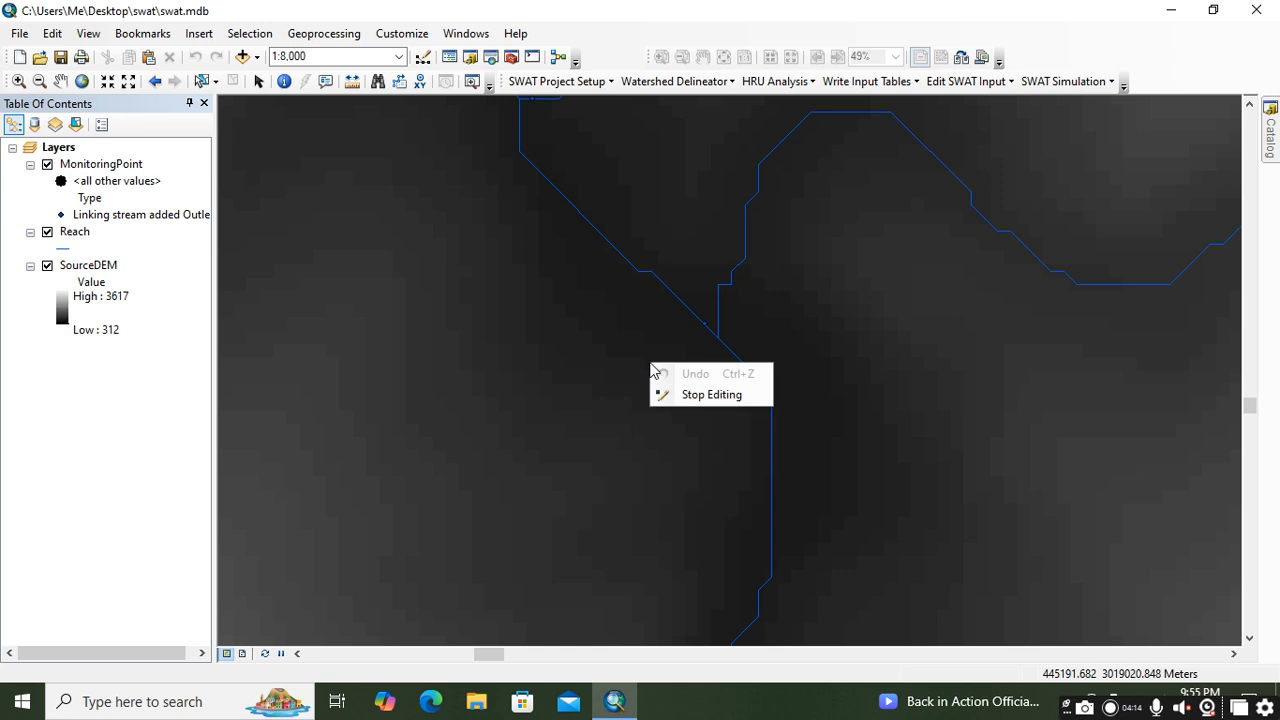
pyautogui.click(700, 395)
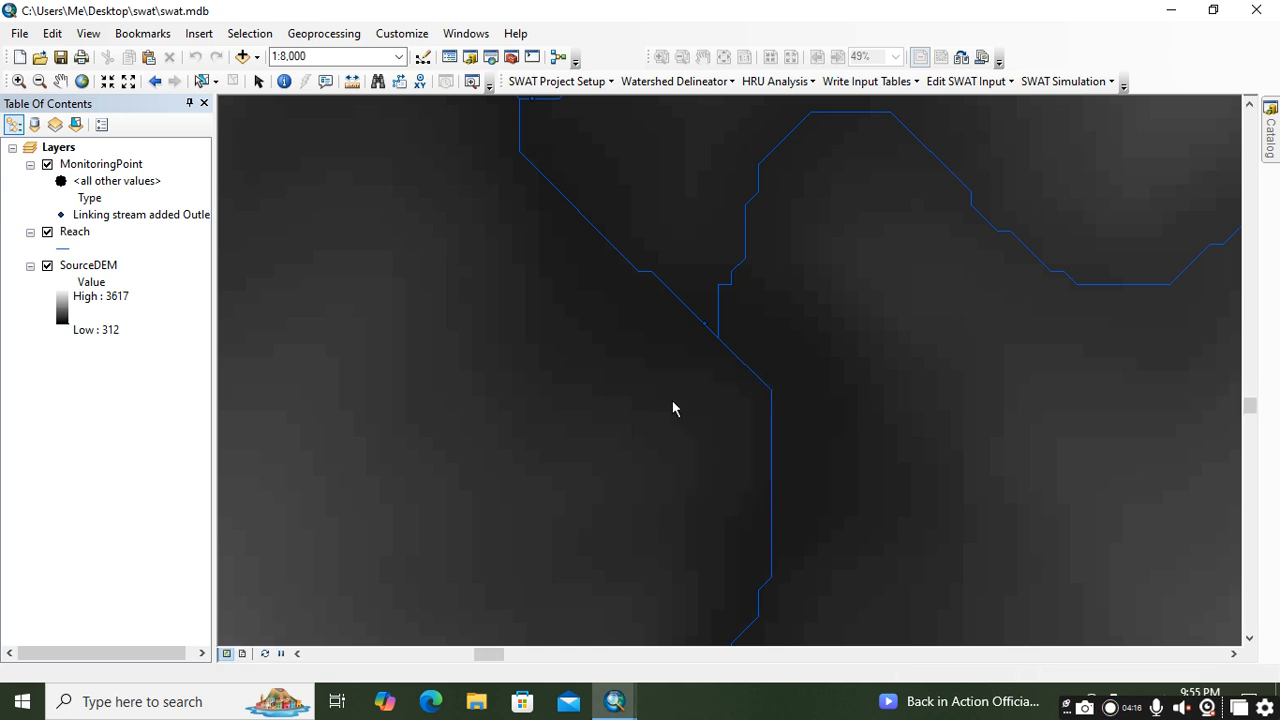
# Step: Manually add a subbasin outlet on the western main stream just below its junction with the eastern tributary, and save the edits
pyautogui.moveTo(614, 701)
pyautogui.click(712, 615)
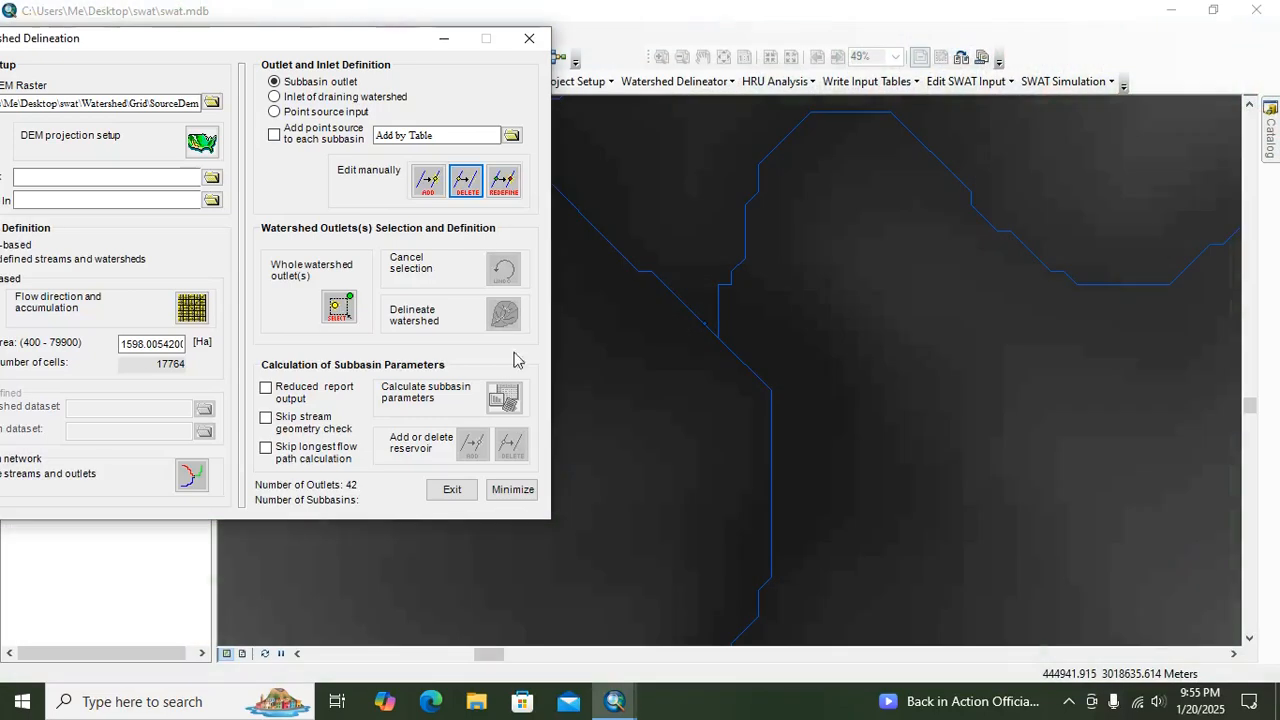
pyautogui.click(435, 189)
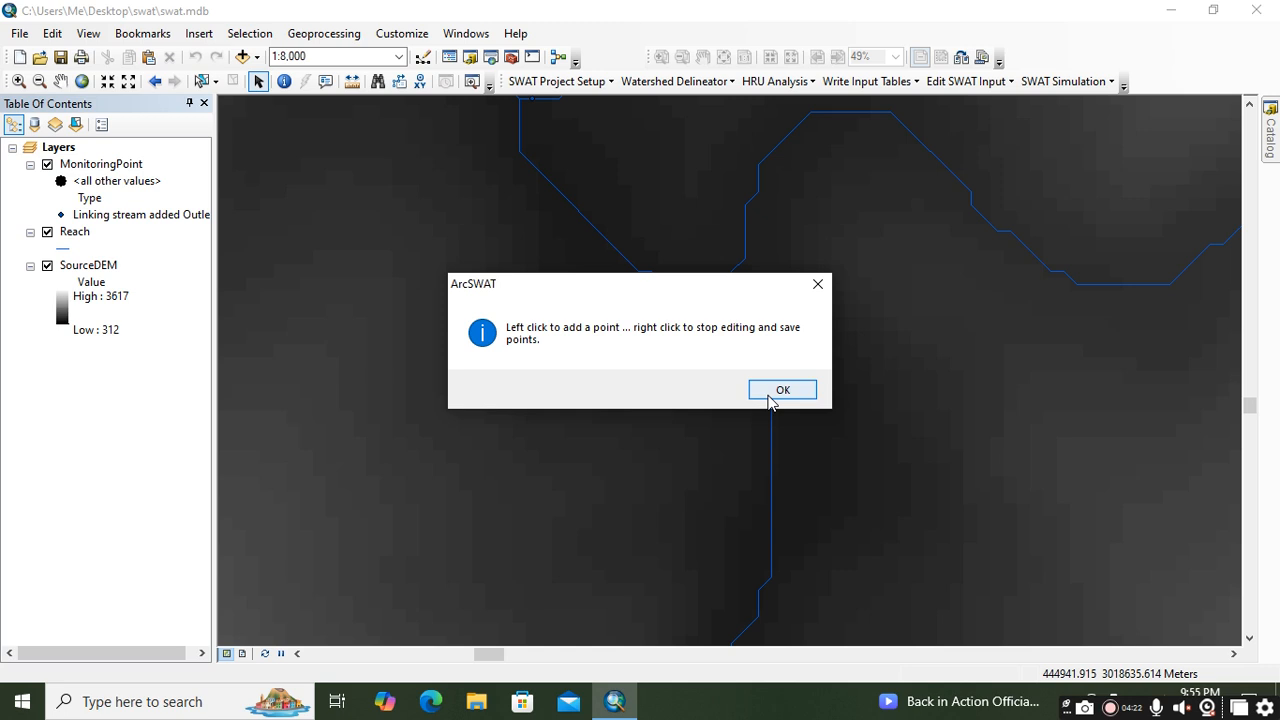
pyautogui.click(772, 389)
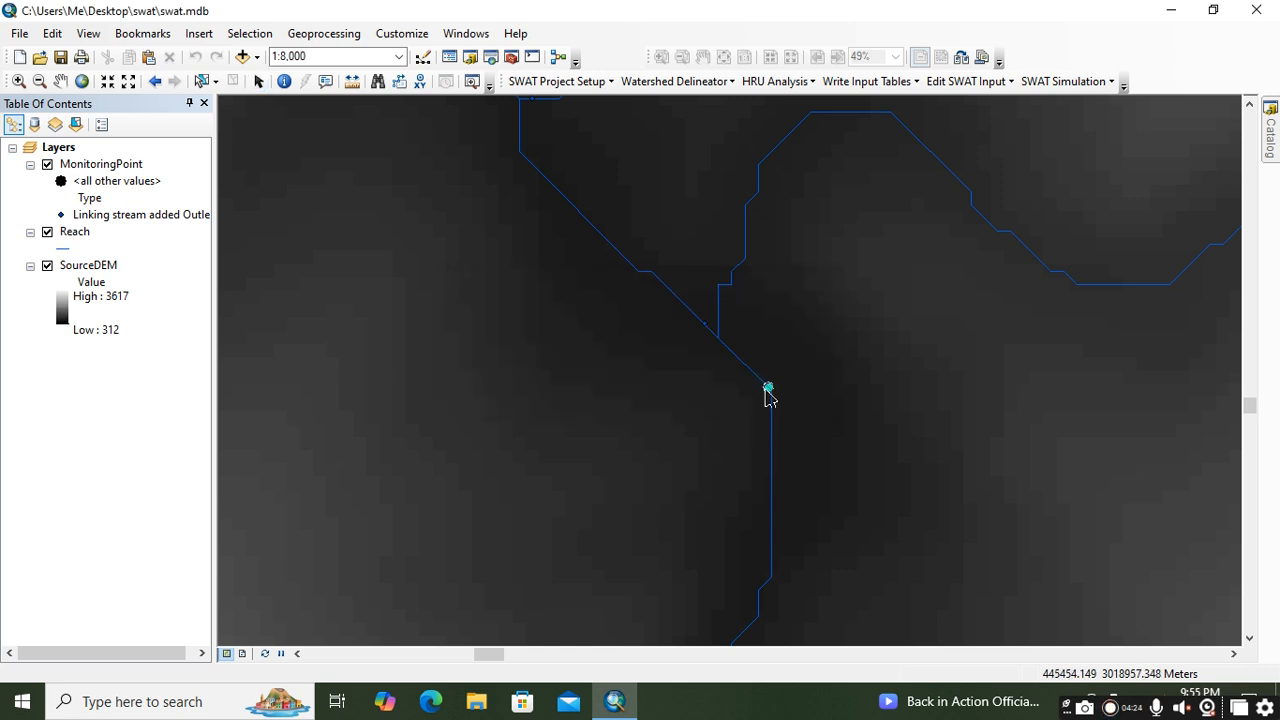
pyautogui.click(741, 363)
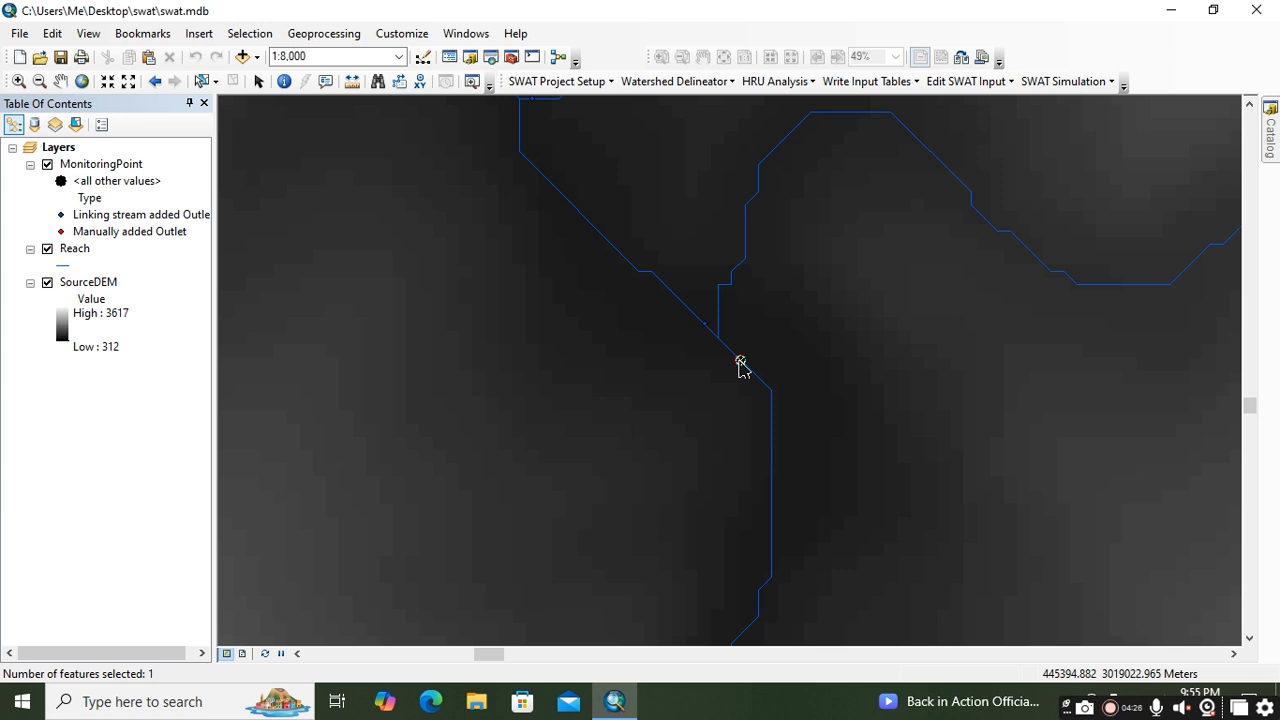
pyautogui.rightClick(741, 364)
pyautogui.click(765, 395)
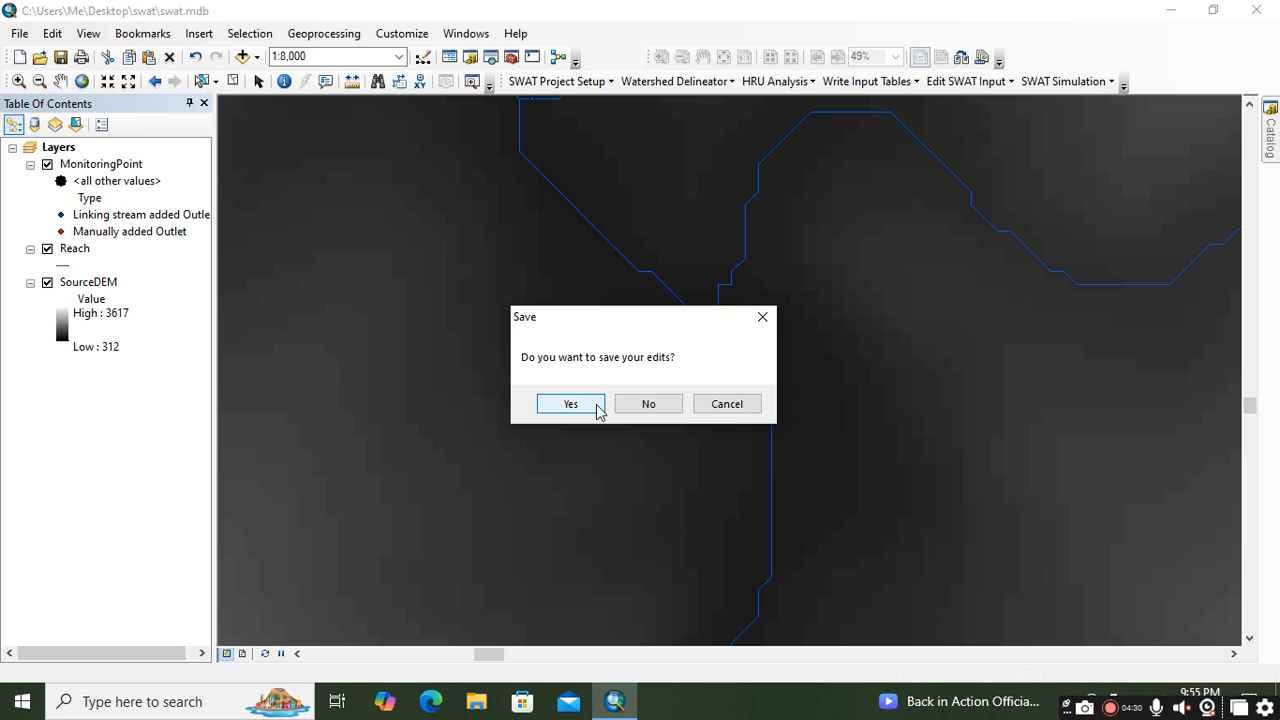
pyautogui.click(570, 404)
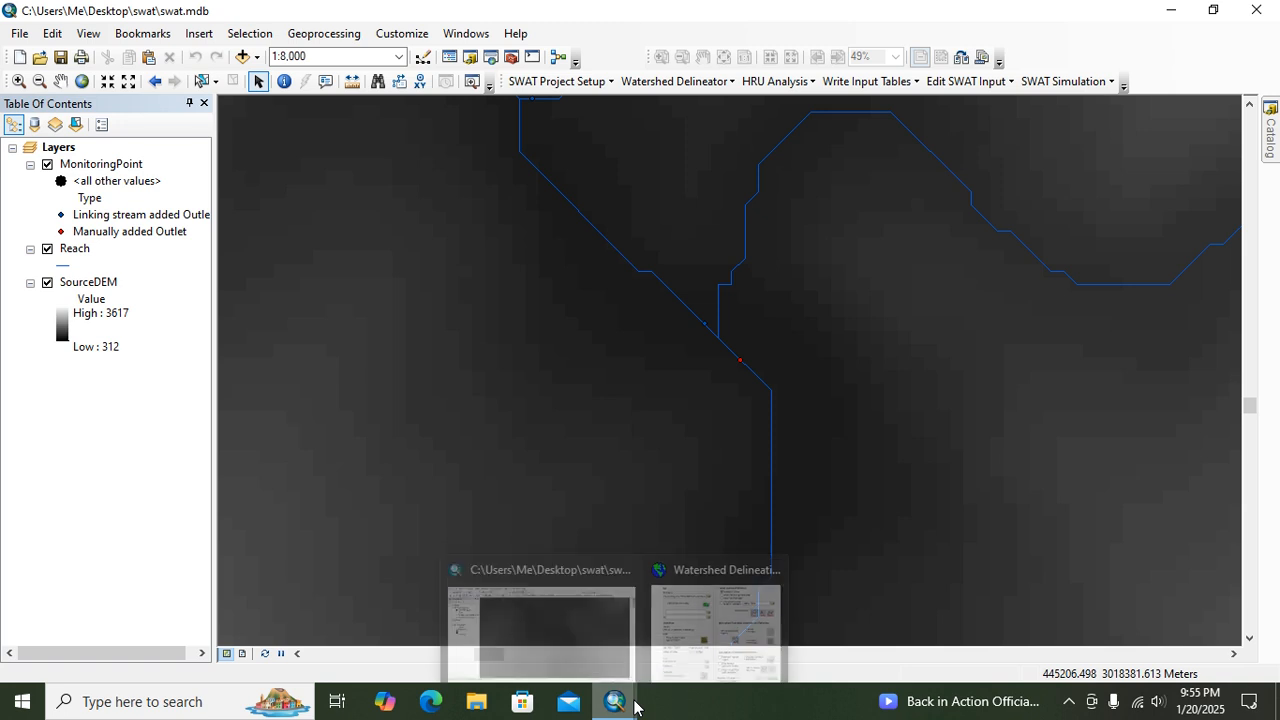
# Step: Select the downstream outlet at the end of the western main stream as the whole watershed outlet
pyautogui.moveTo(637, 705)
pyautogui.click(712, 610)
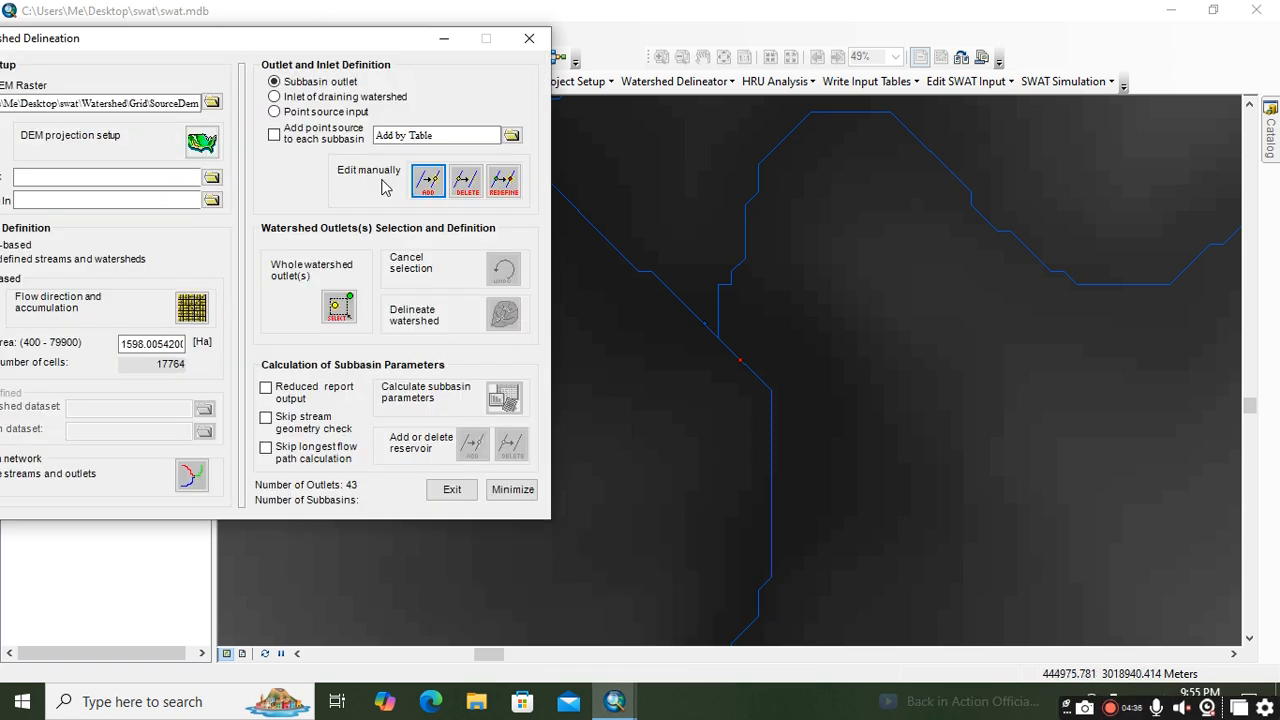
pyautogui.scroll(-3, 682, 382)
pyautogui.scroll(3, 742, 330)
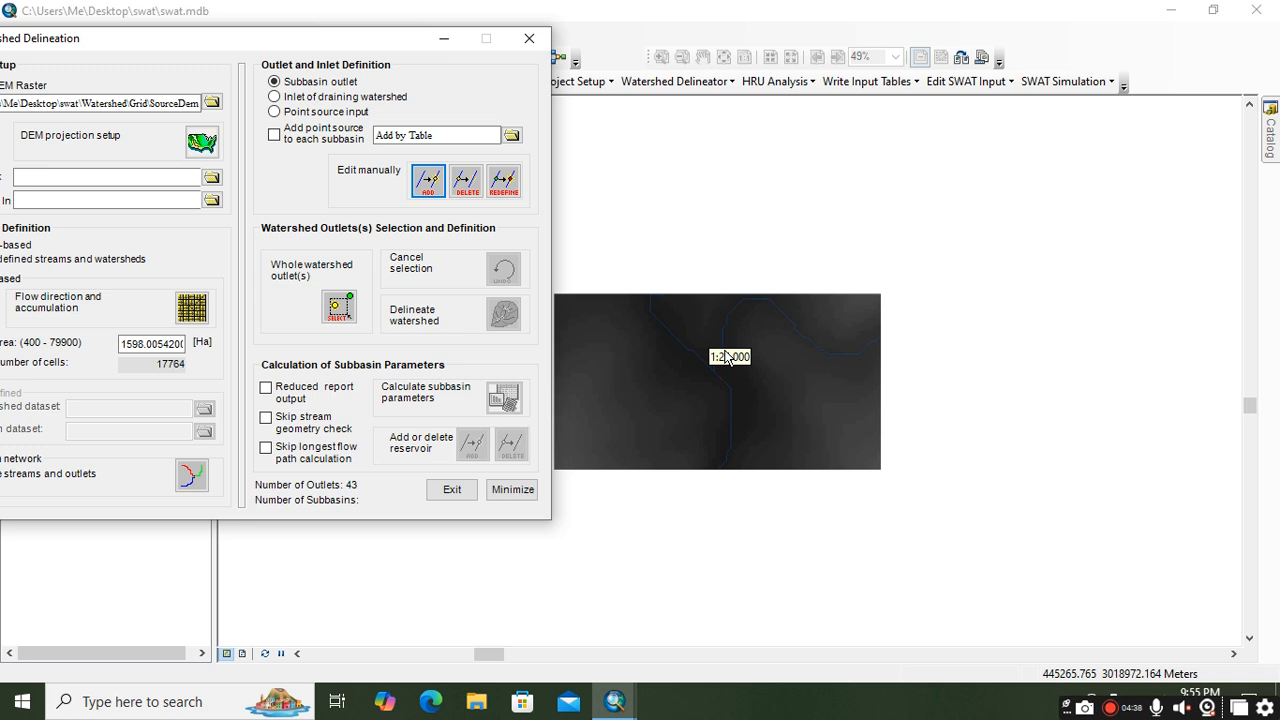
pyautogui.scroll(-4, 742, 329)
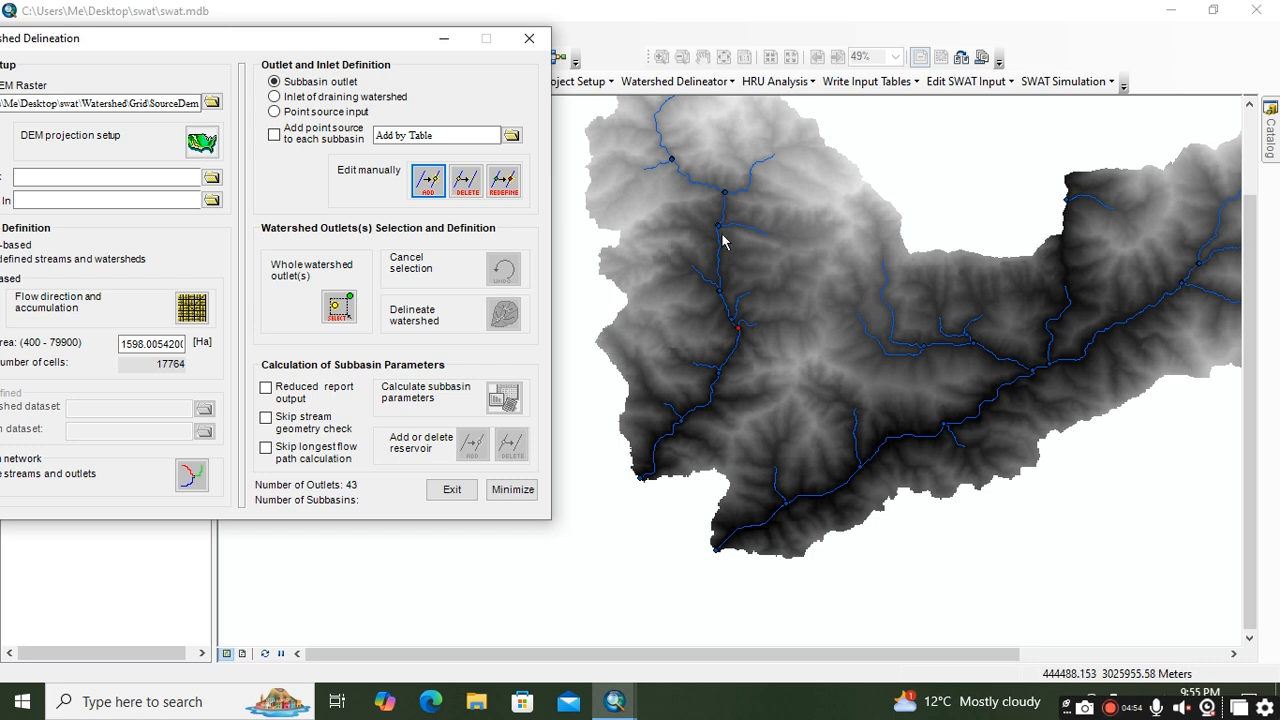
pyautogui.click(339, 306)
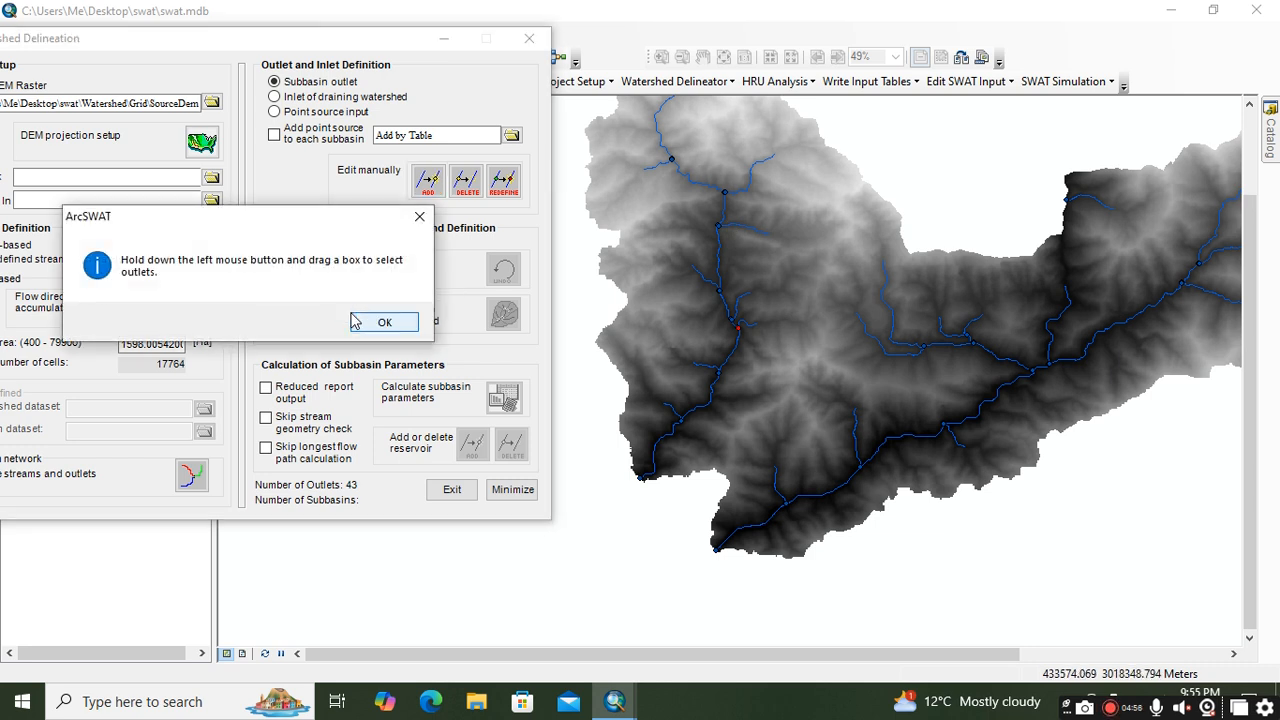
pyautogui.click(372, 331)
pyautogui.moveTo(635, 475); pyautogui.dragTo(651, 491)
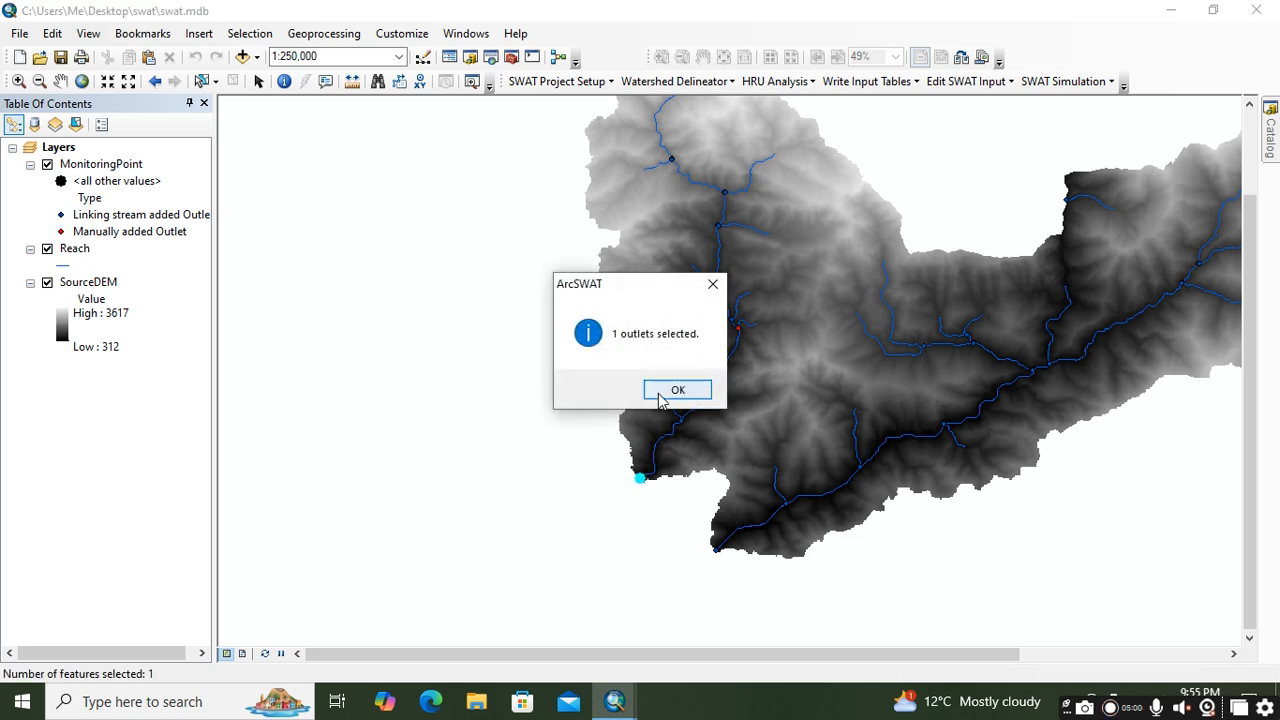
pyautogui.click(664, 392)
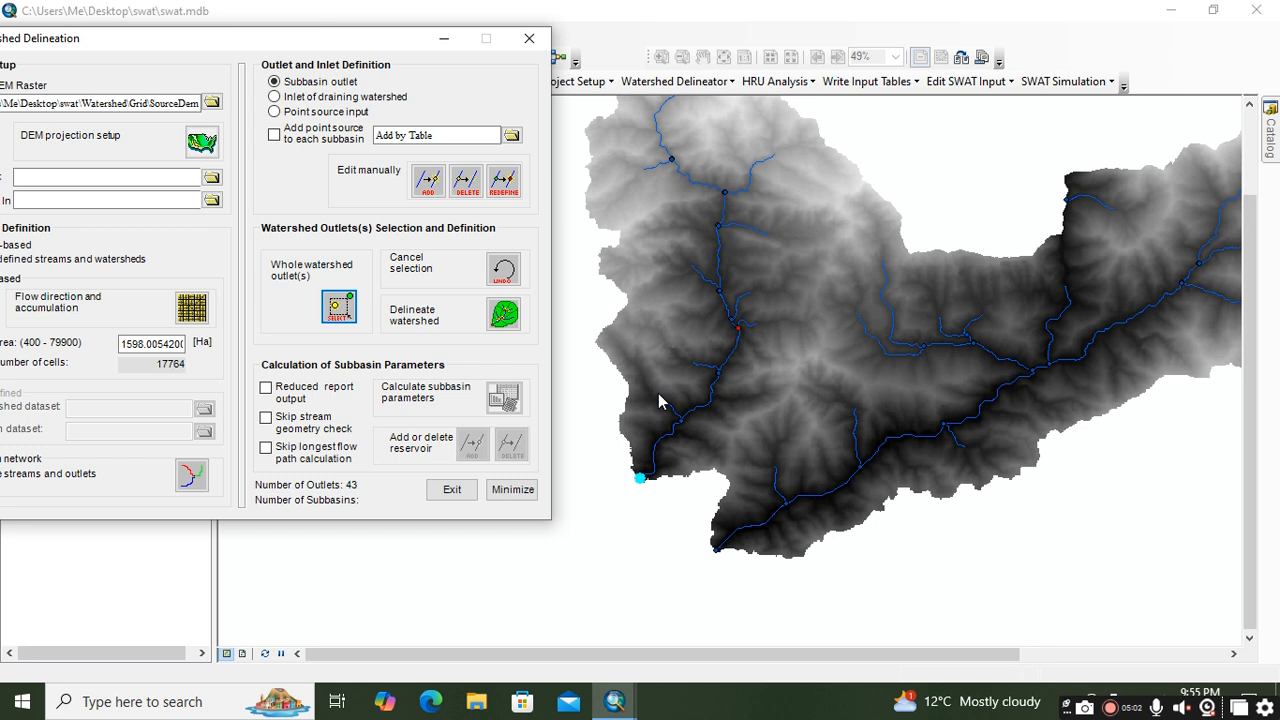
# Step: Delineate the watershed for the selected outlet and inspect the subbasin boundaries along the main stream
pyautogui.click(504, 315)
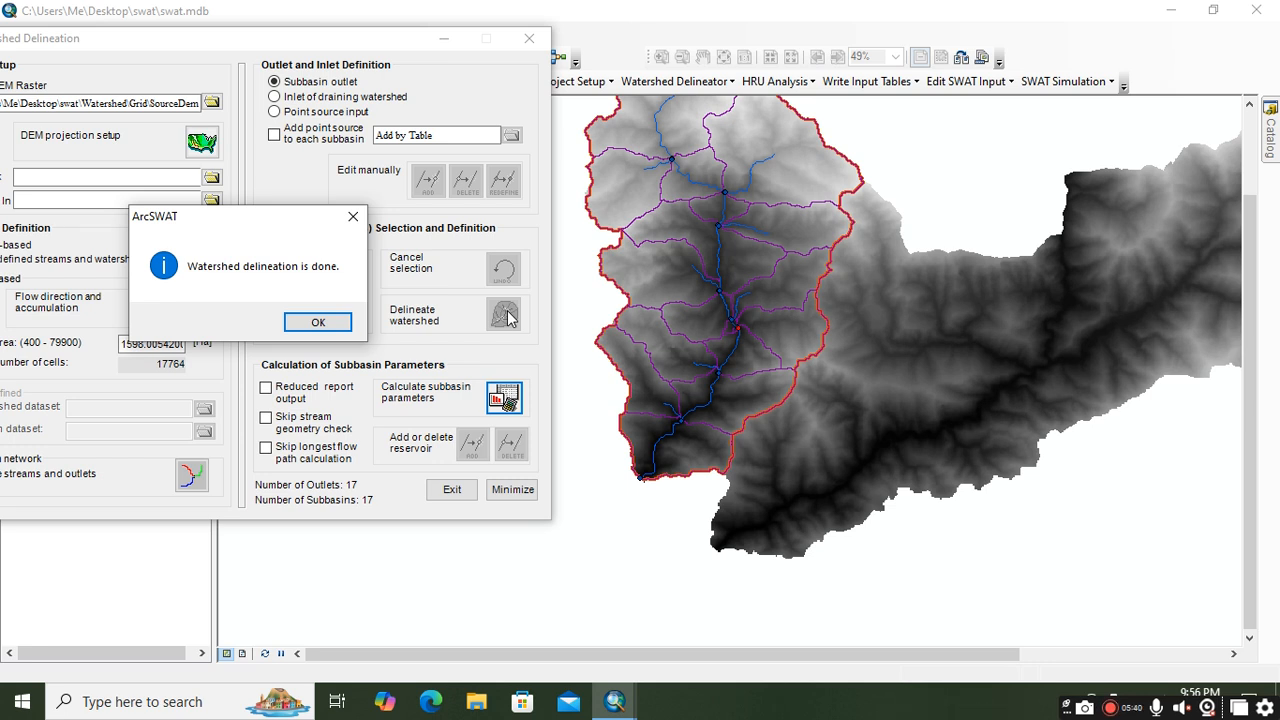
pyautogui.click(320, 322)
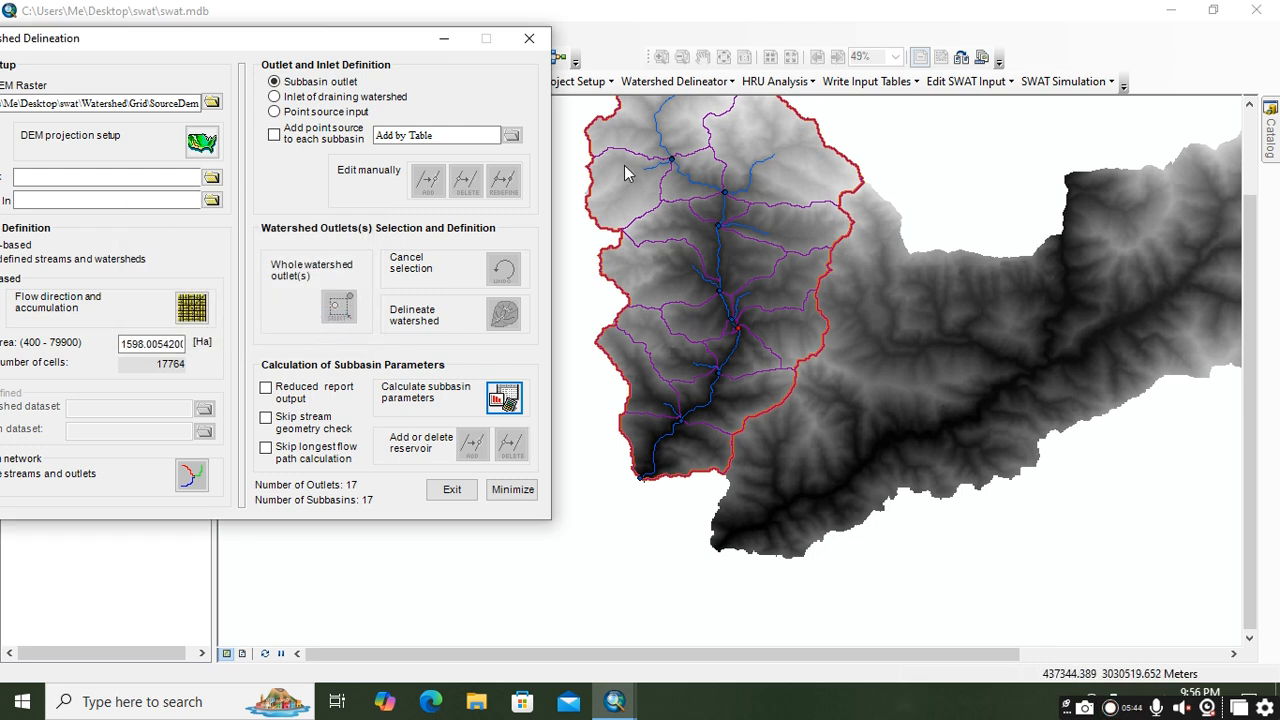
pyautogui.scroll(1, 637, 190)
pyautogui.scroll(1, 714, 195)
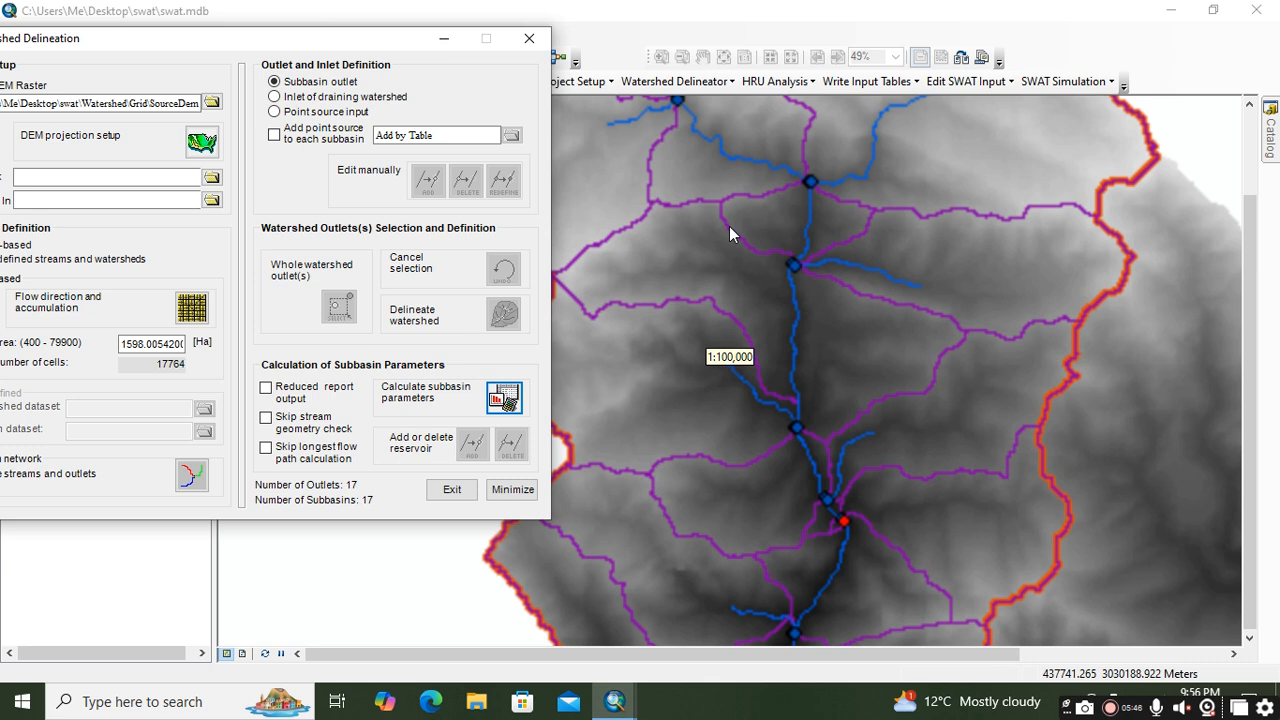
pyautogui.scroll(-1, 729, 236)
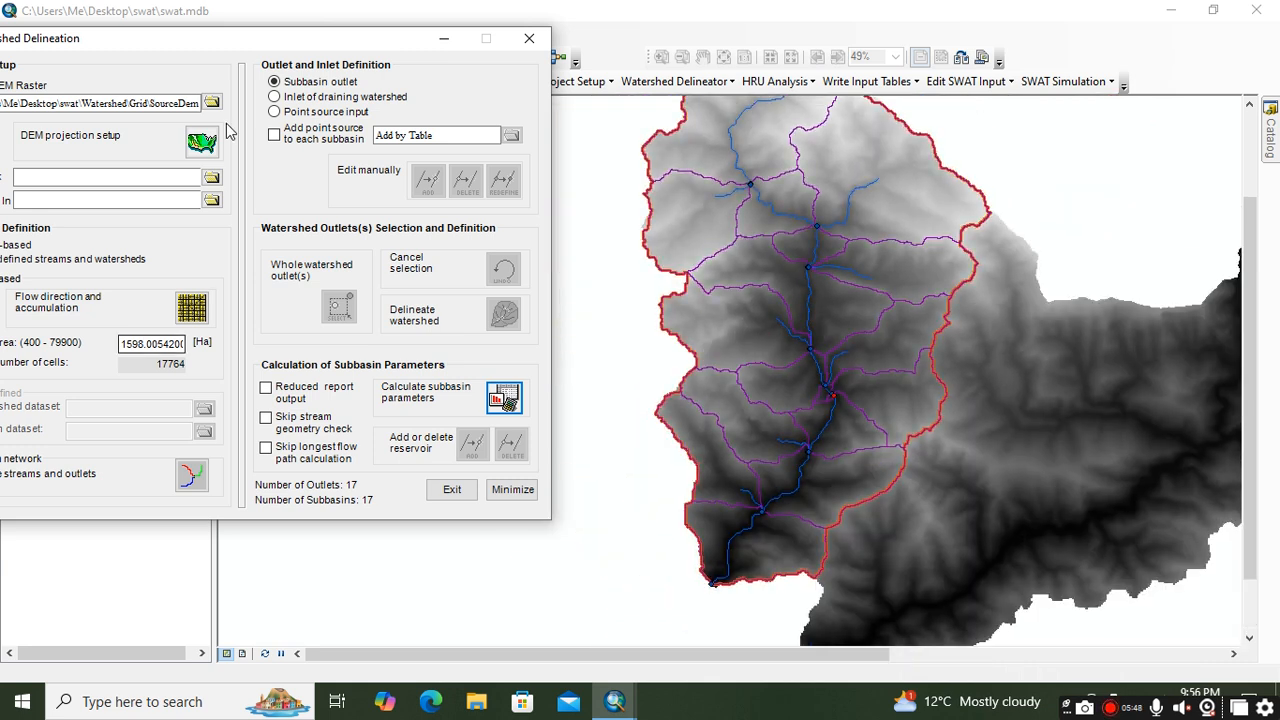
# Step: Bring the whole Watershed Delineation window into view, review the stream definition area, and exit the delineation
pyautogui.moveTo(237, 40); pyautogui.dragTo(295, 50)
pyautogui.click(182, 355)
pyautogui.moveTo(182, 355); pyautogui.dragTo(237, 362)
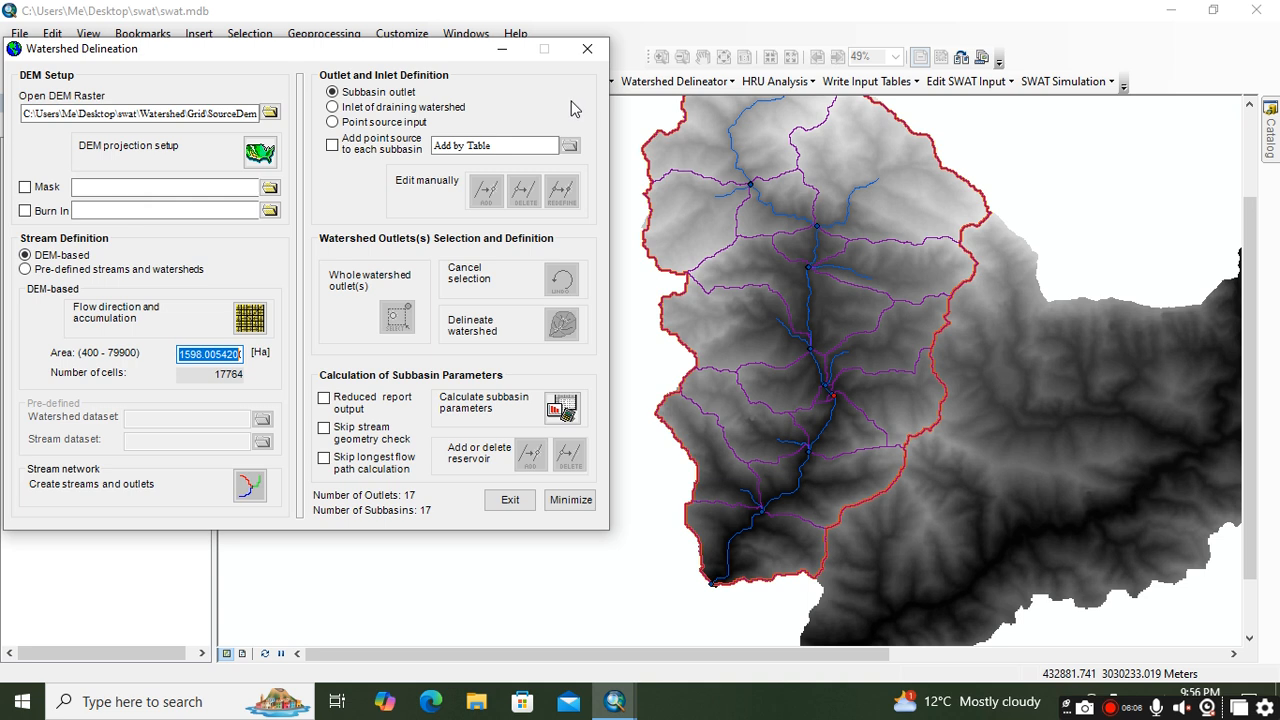
pyautogui.click(510, 503)
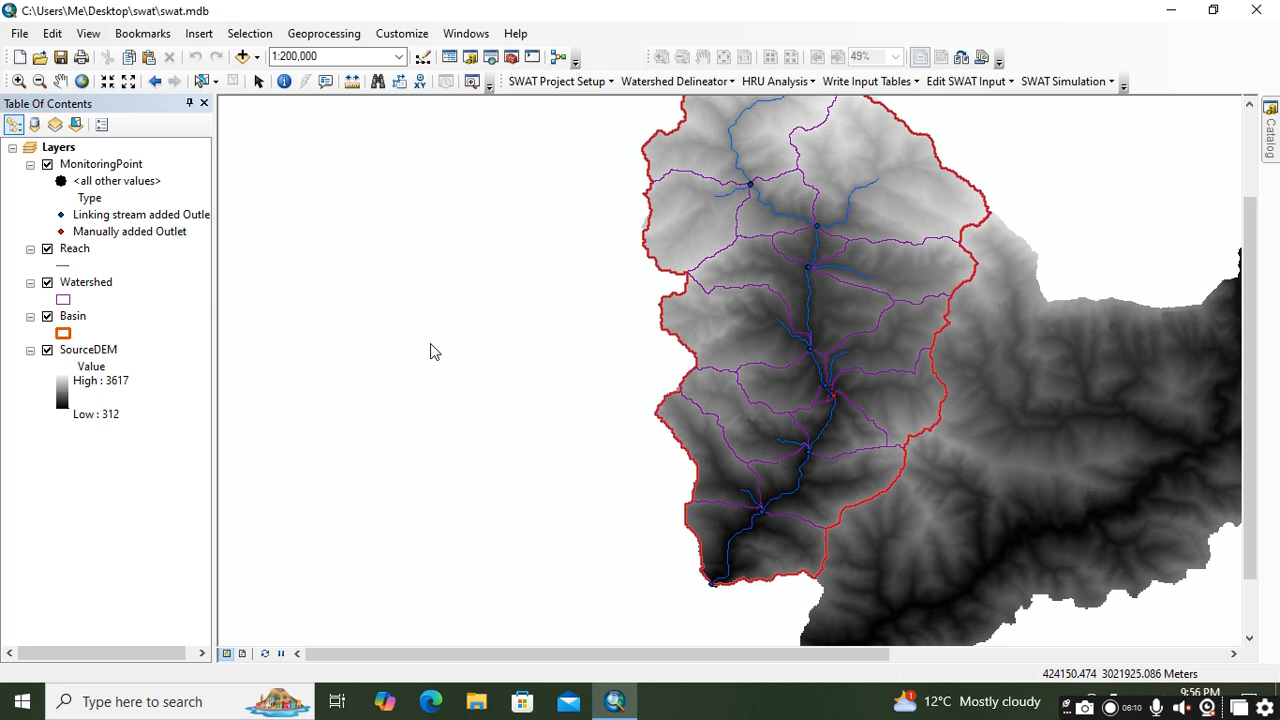
# Step: Hide the SourceDEM, Basin and Reach layers to show only the Watershed subbasins with the monitoring points
pyautogui.scroll(3, 463, 534)
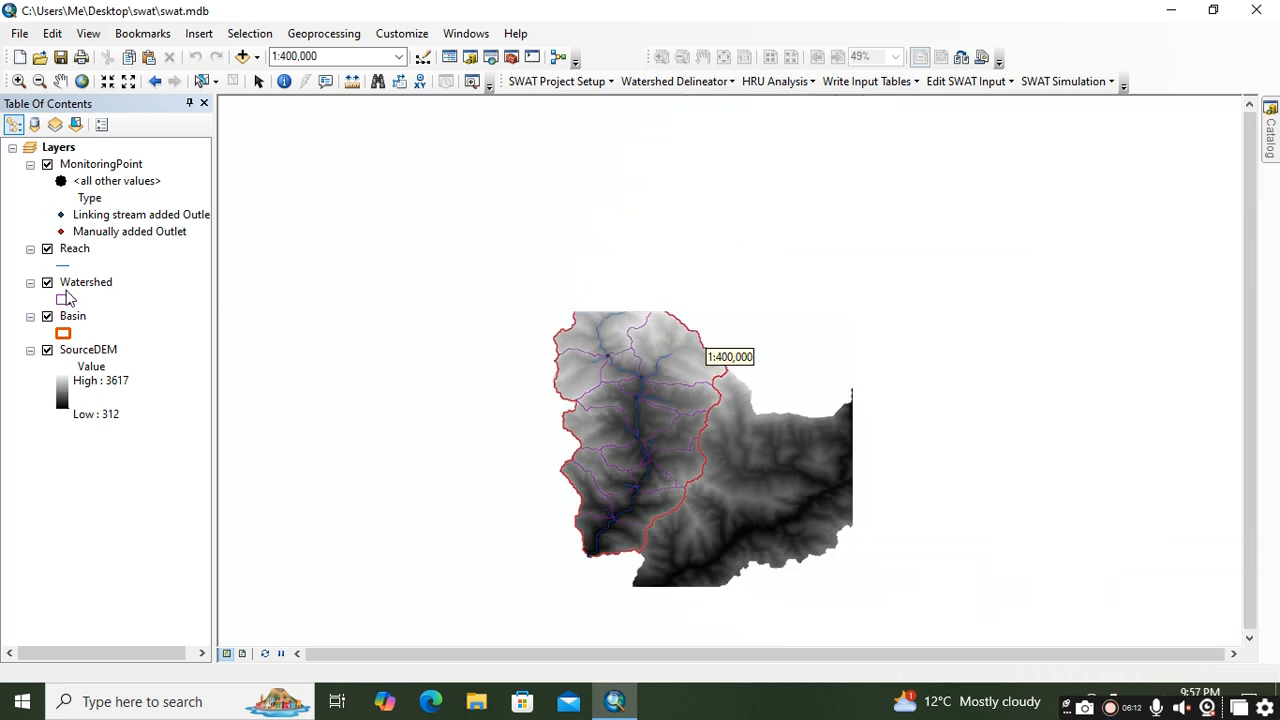
pyautogui.click(86, 288)
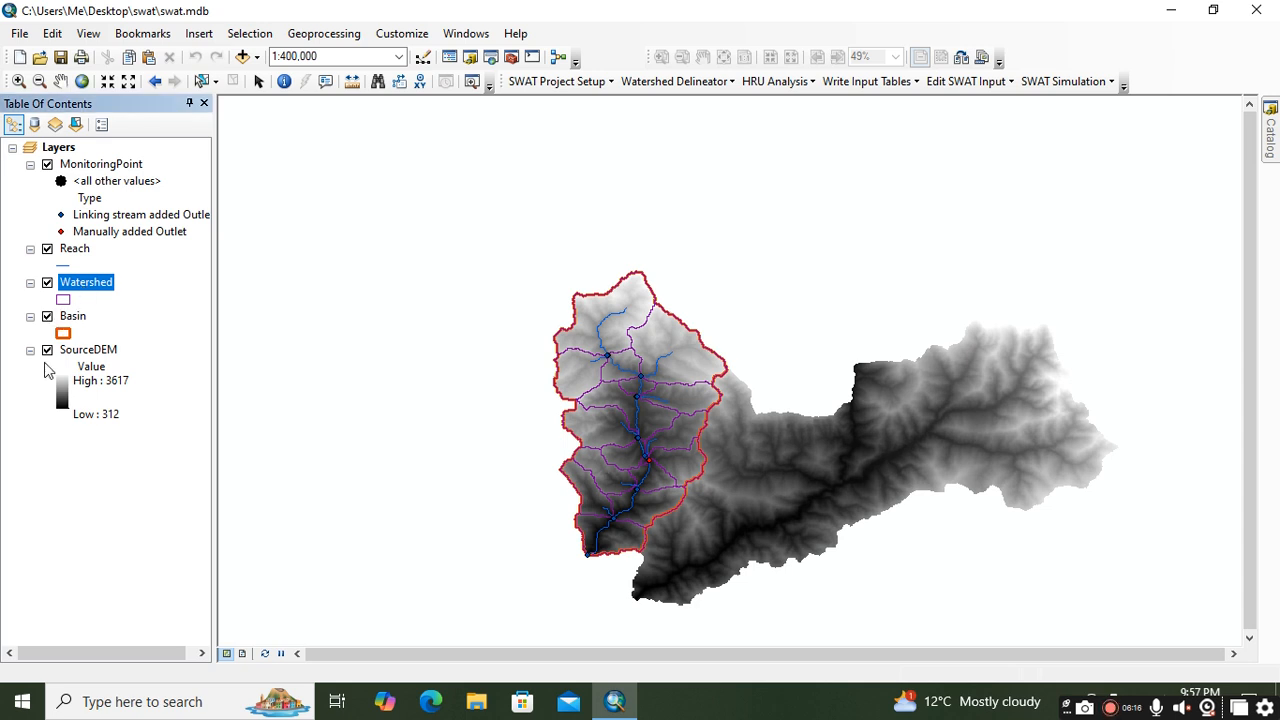
pyautogui.click(47, 351)
pyautogui.click(47, 316)
pyautogui.click(47, 249)
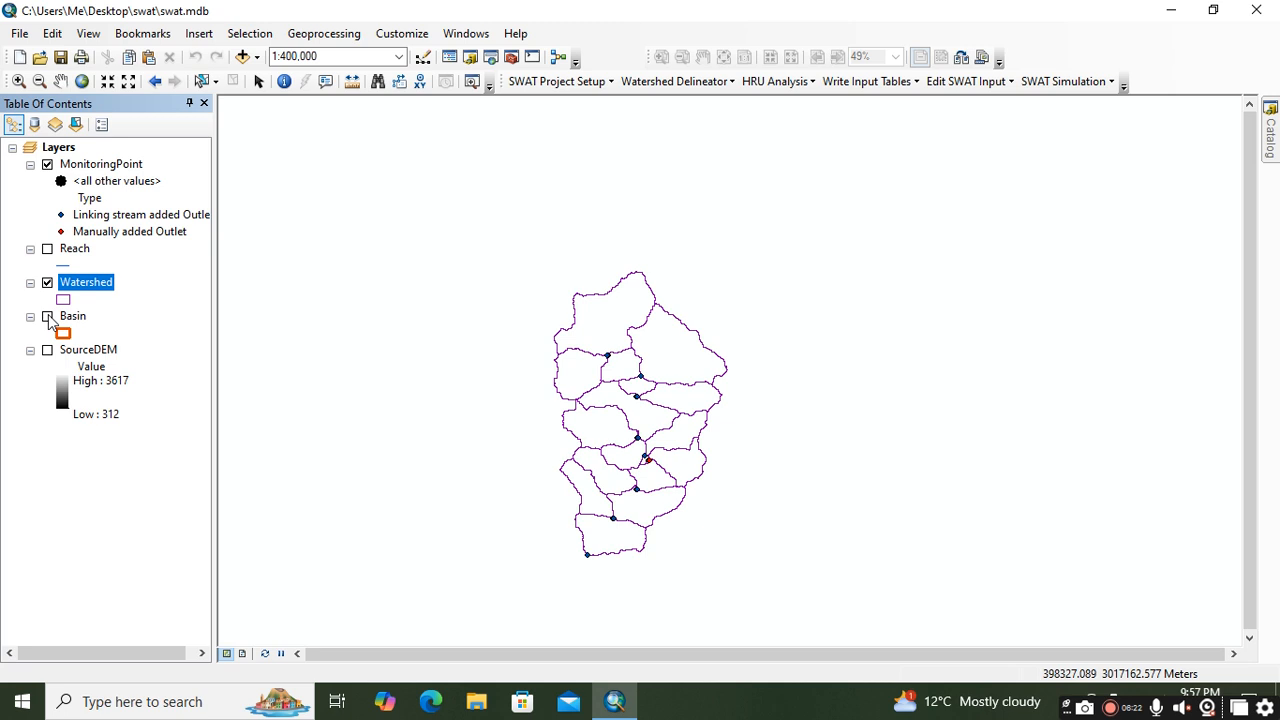
# Step: View the Basin outline and the Watershed subbasins separately, and finish with only the Reach layer shown beside the monitoring points
pyautogui.click(47, 283)
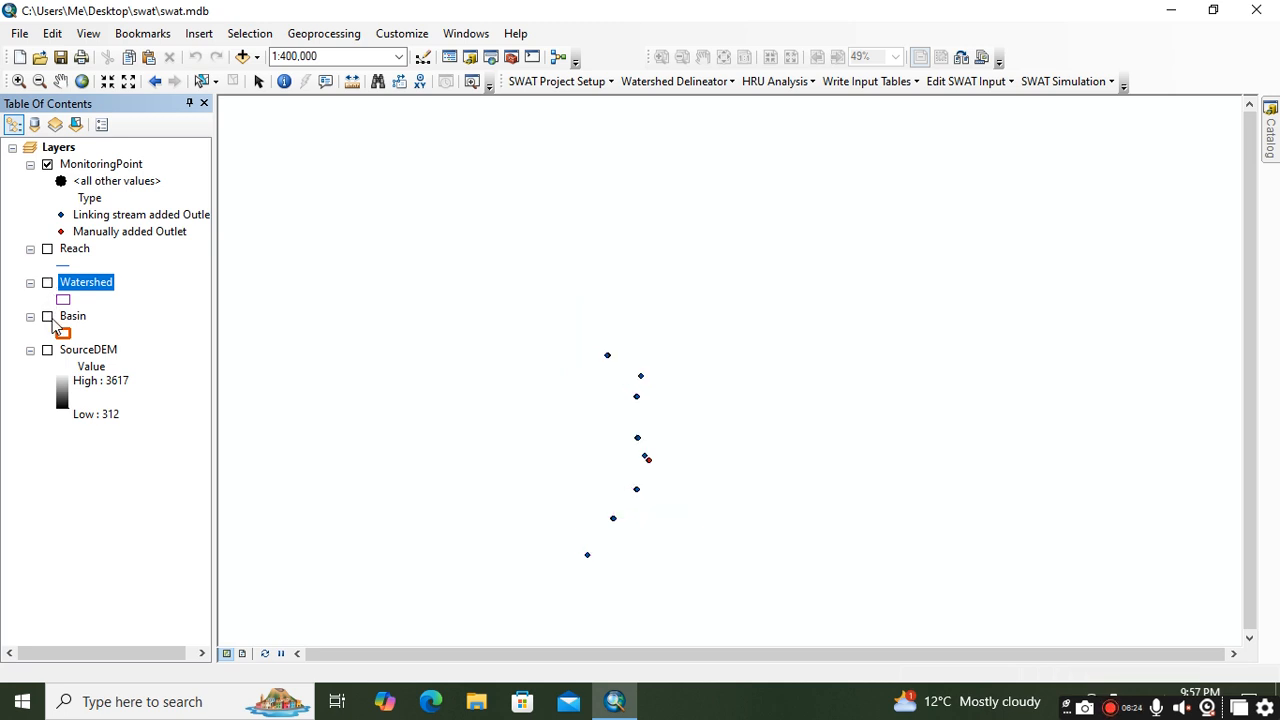
pyautogui.click(47, 316)
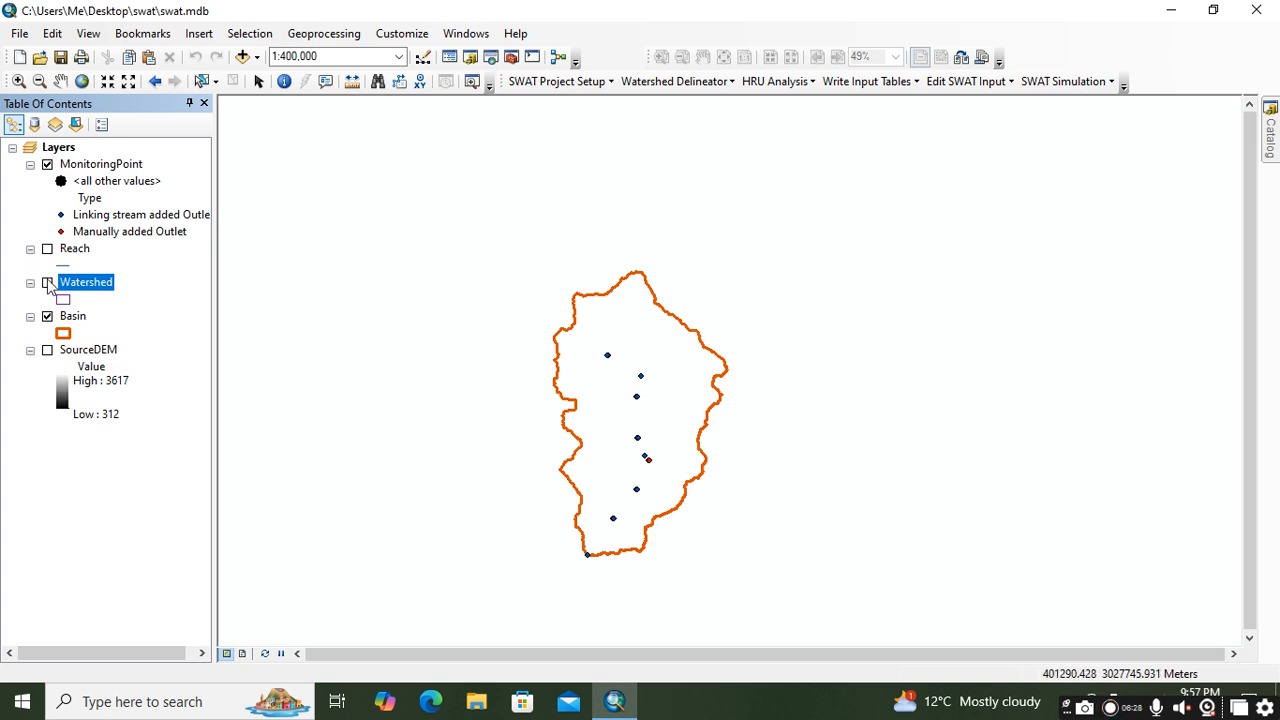
pyautogui.click(47, 316)
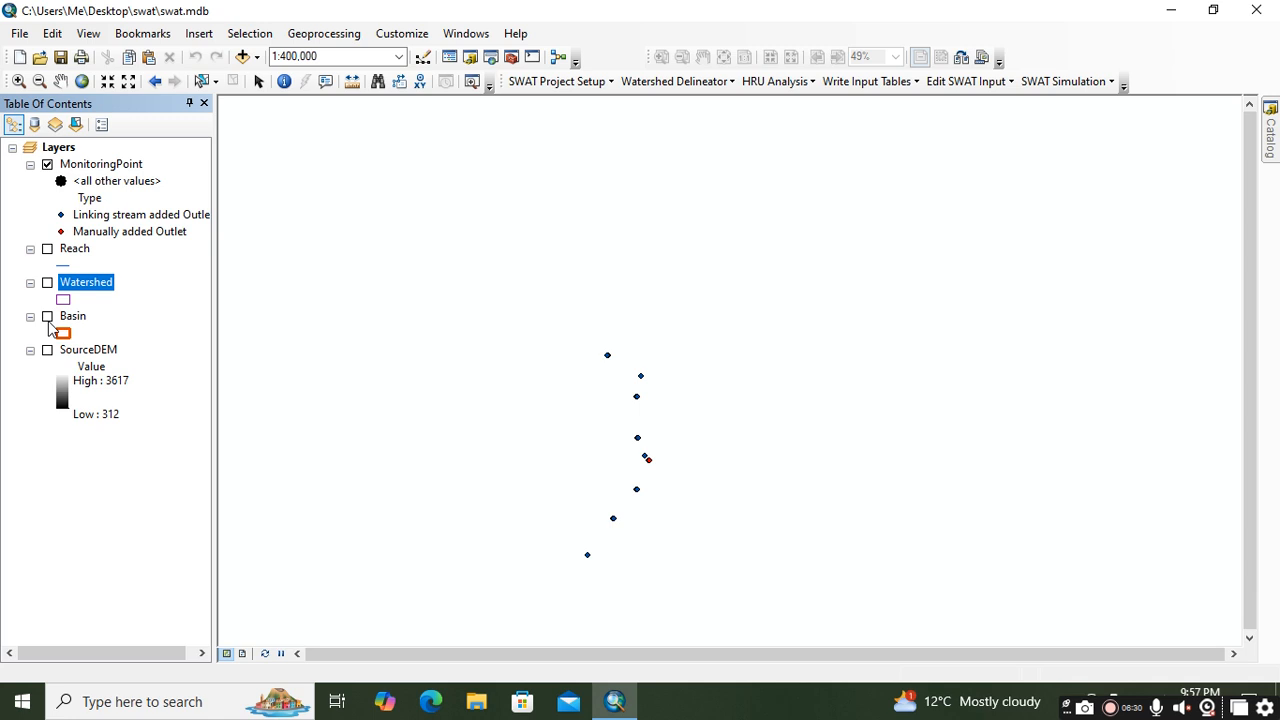
pyautogui.click(47, 283)
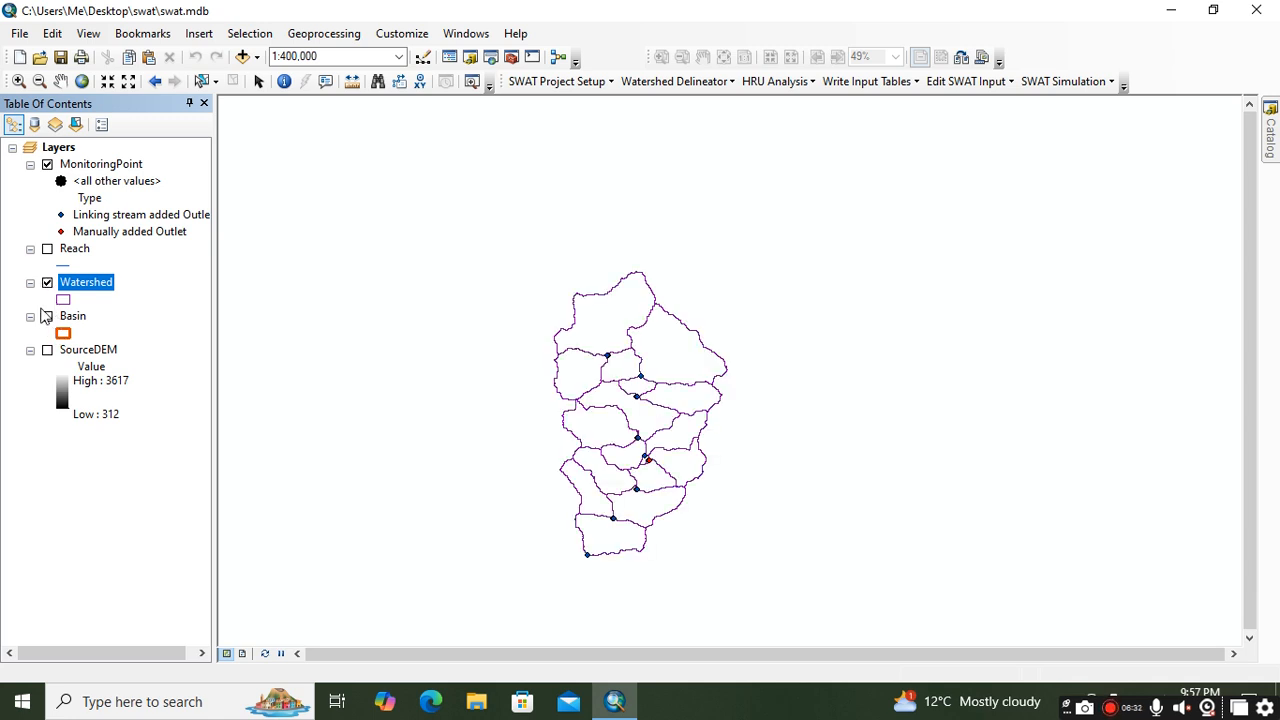
pyautogui.click(47, 283)
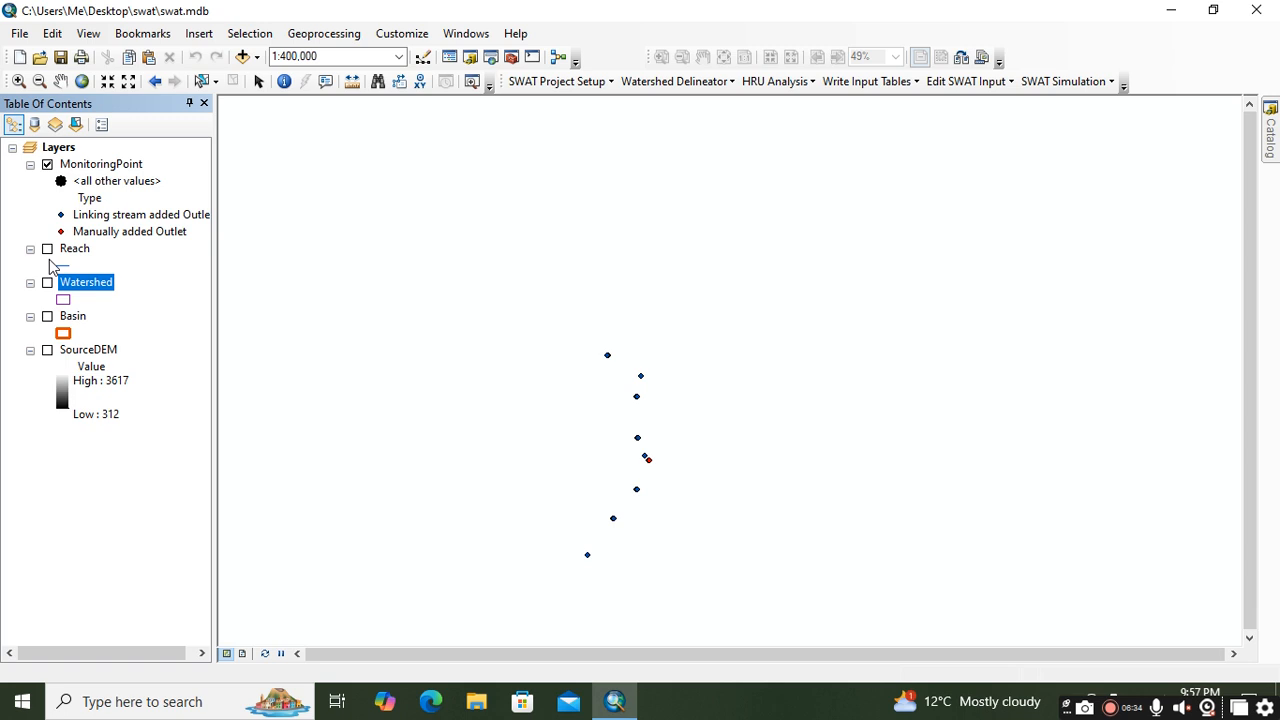
pyautogui.click(47, 250)
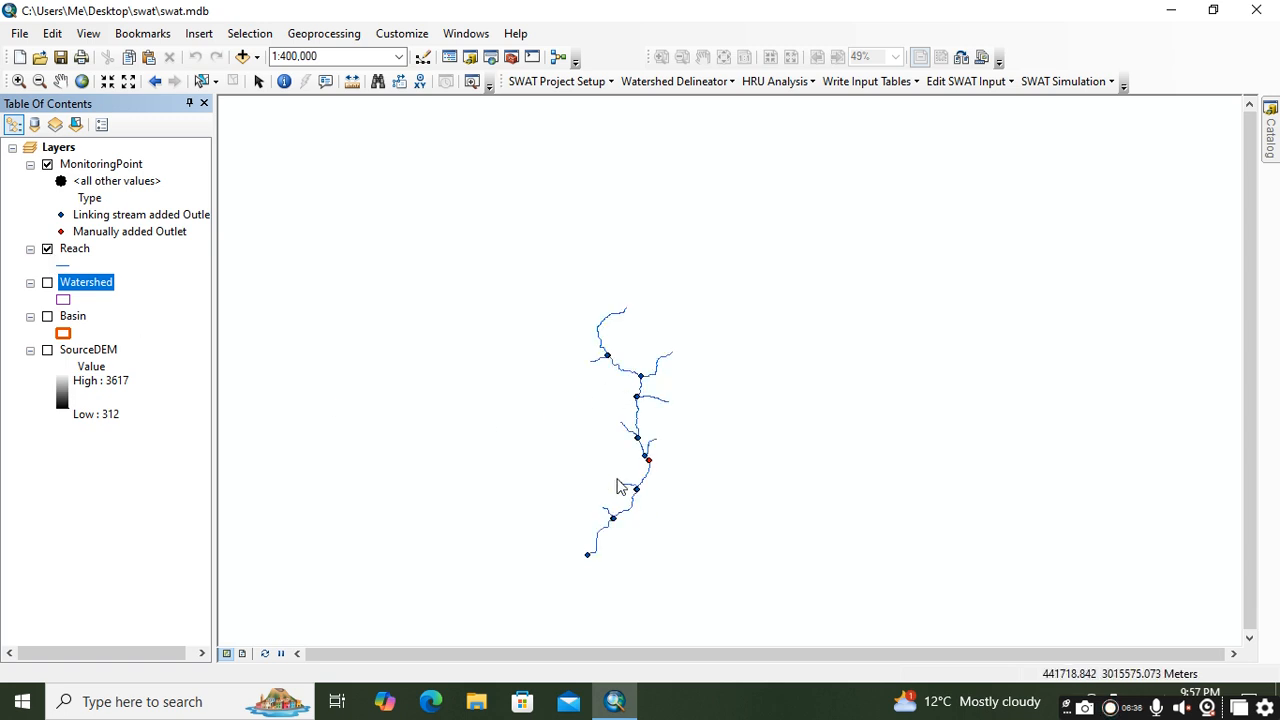
# Step: Locate the data export option for the Reach layer and check the commands available for the Watershed layer
pyautogui.rightClick(80, 251)
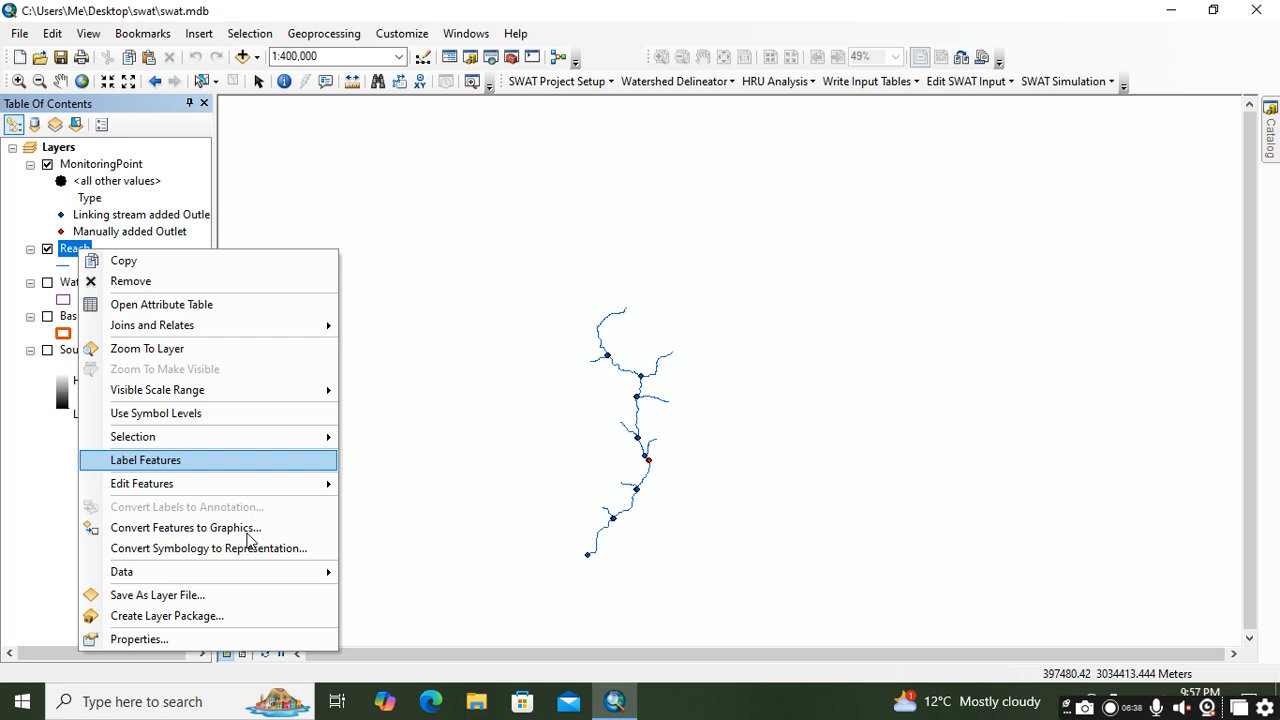
pyautogui.moveTo(256, 584)
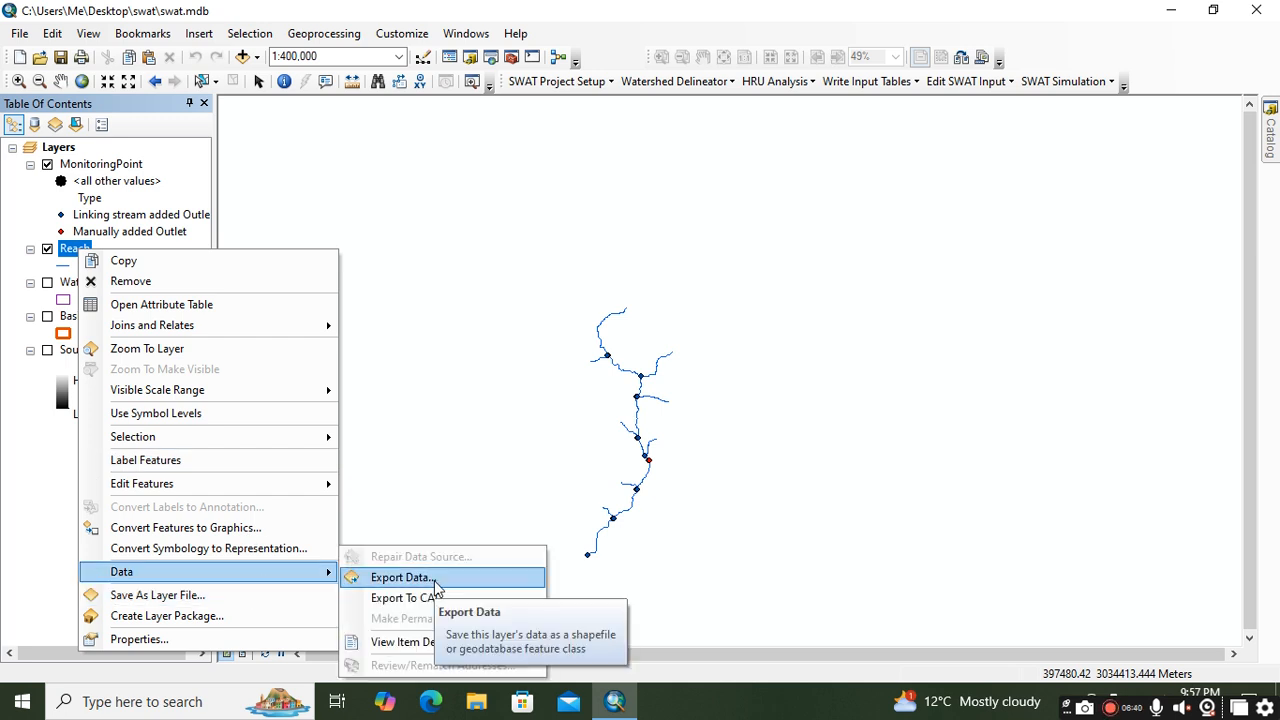
pyautogui.click(66, 283)
pyautogui.rightClick(66, 283)
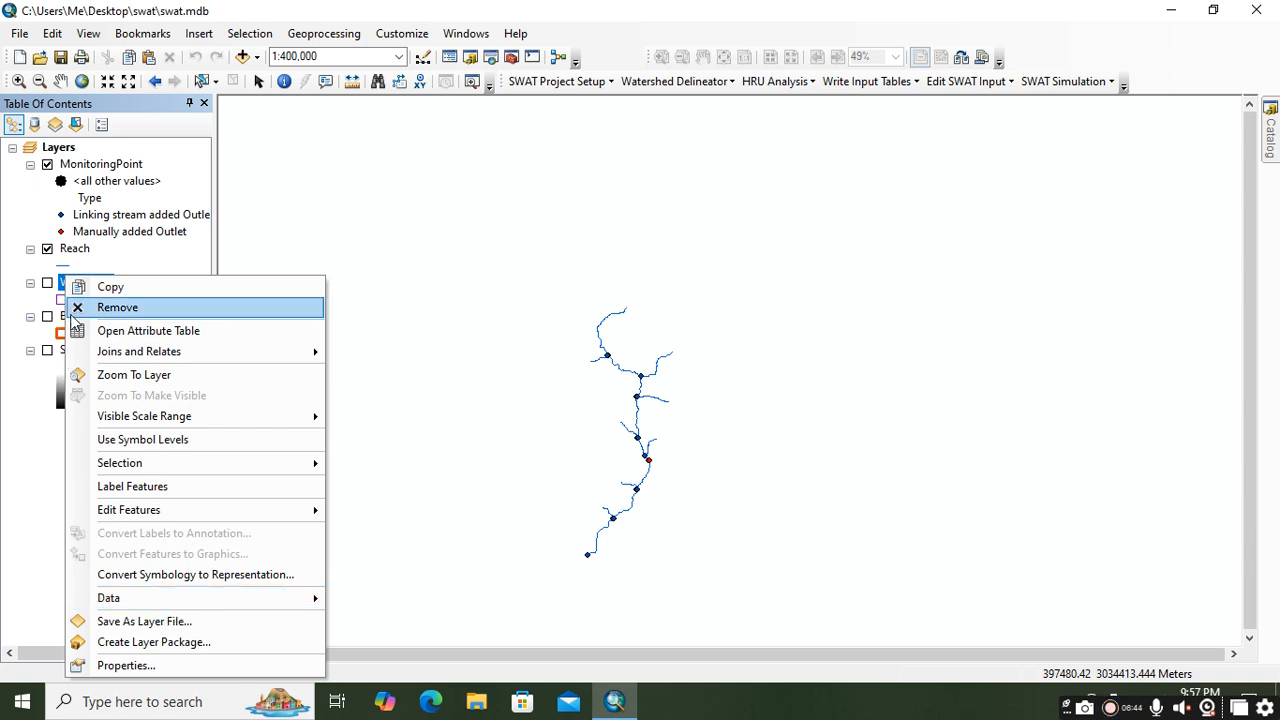
pyautogui.click(64, 318)
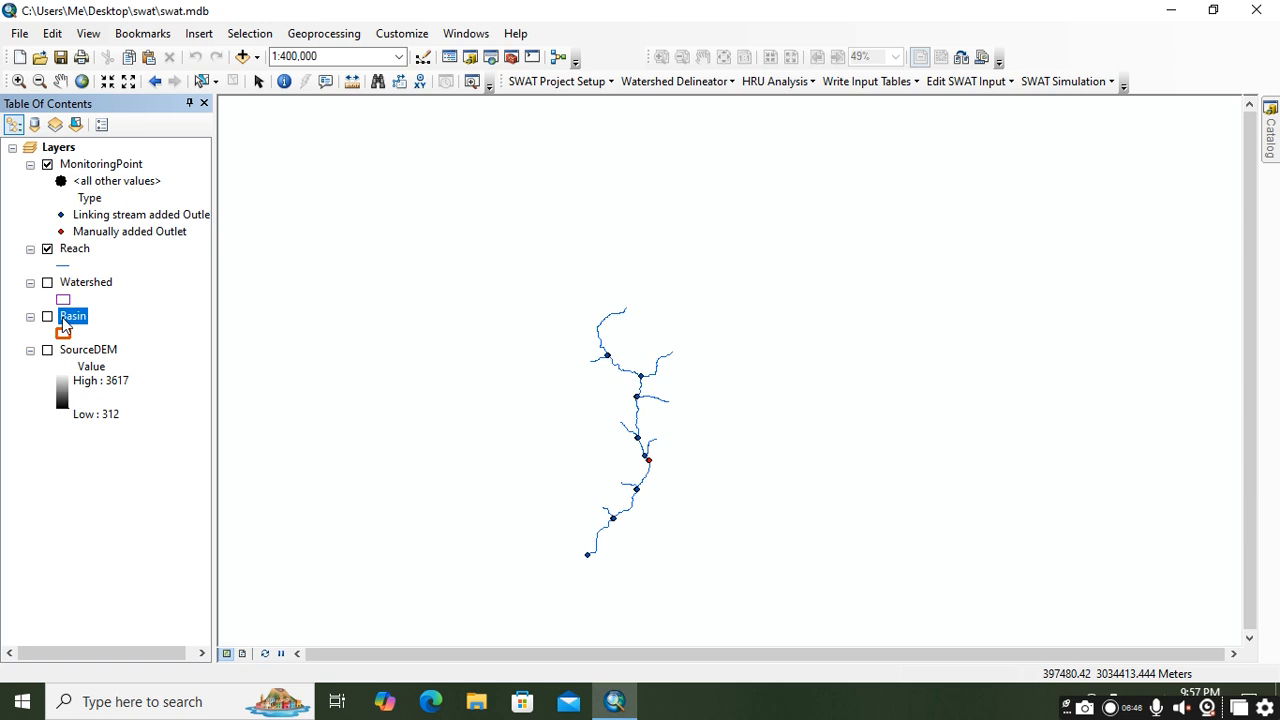
pyautogui.scroll(-3, 641, 559)
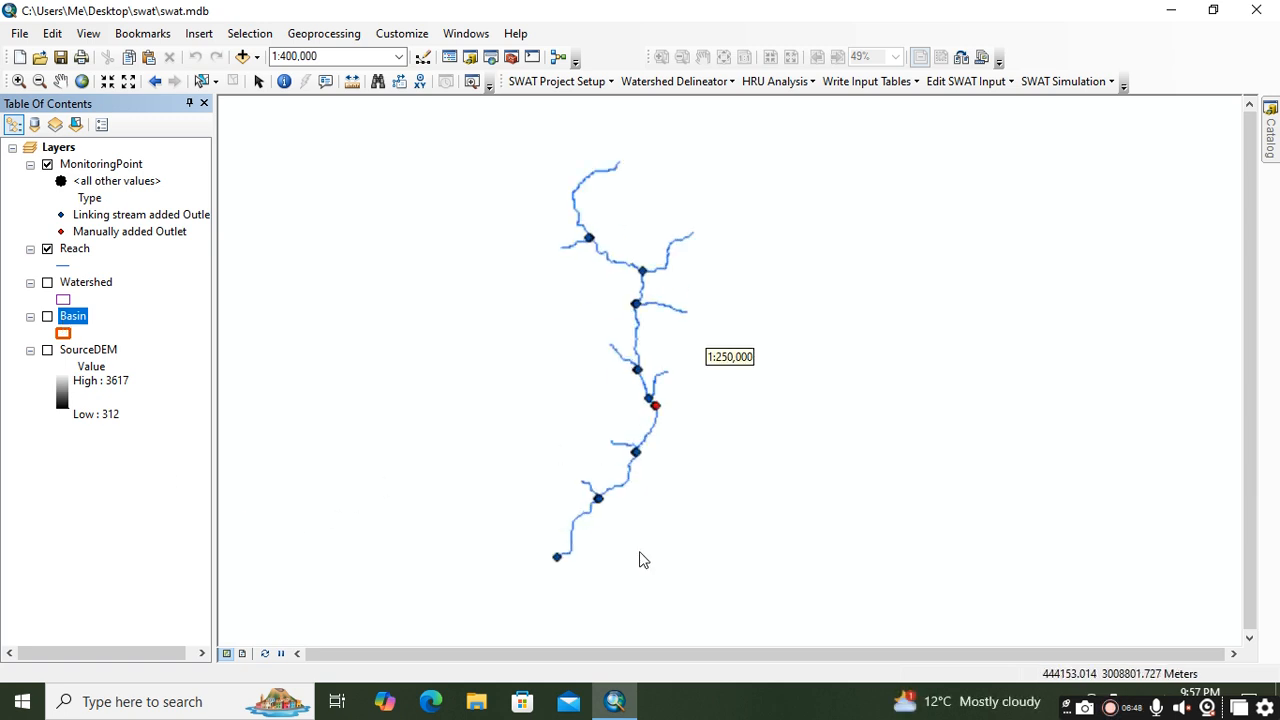